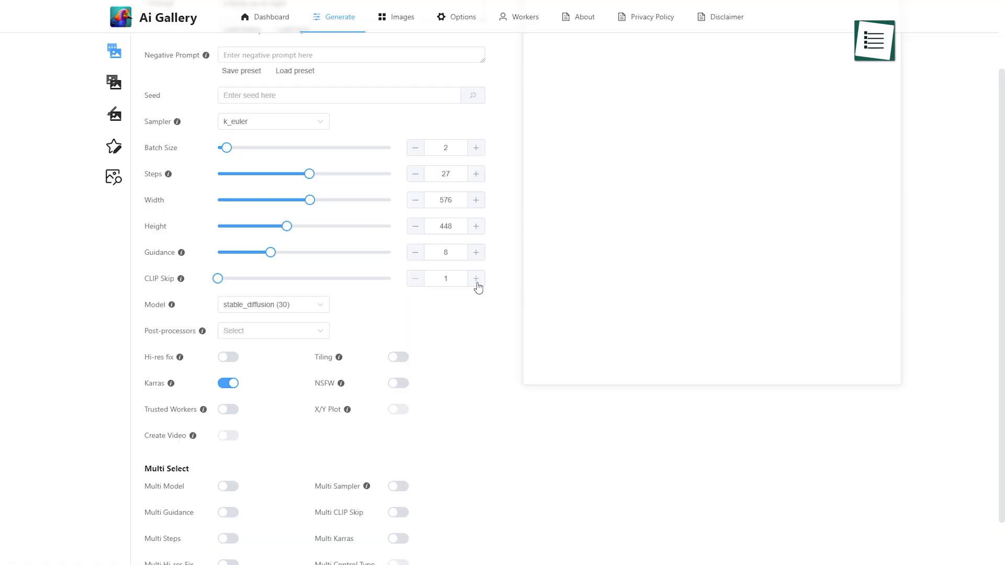
# Pick the Anything Diffusion model, then generate the smart watch image with the Invert filter
pyautogui.click(310, 309)
pyautogui.click(268, 350)
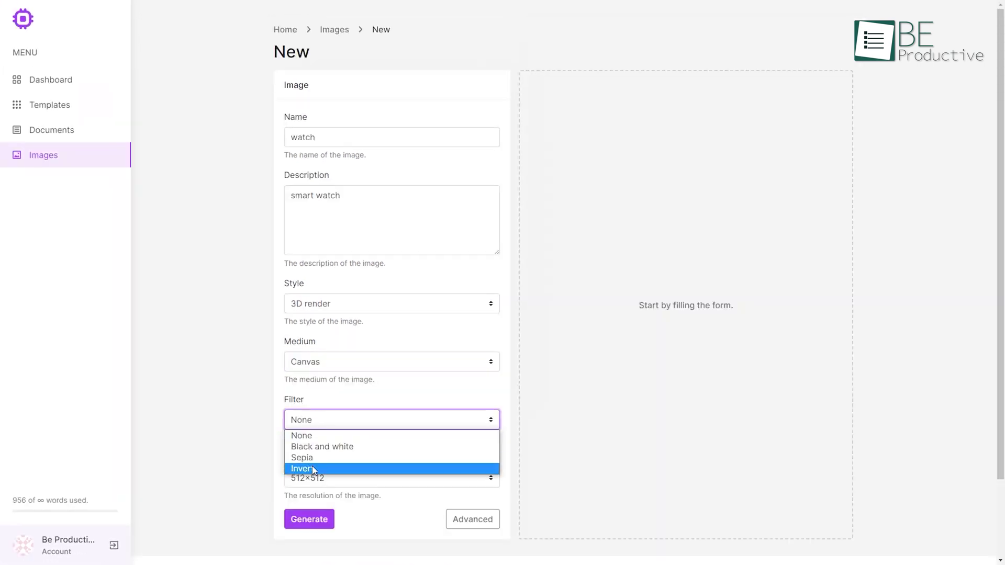
pyautogui.click(312, 469)
pyautogui.click(309, 520)
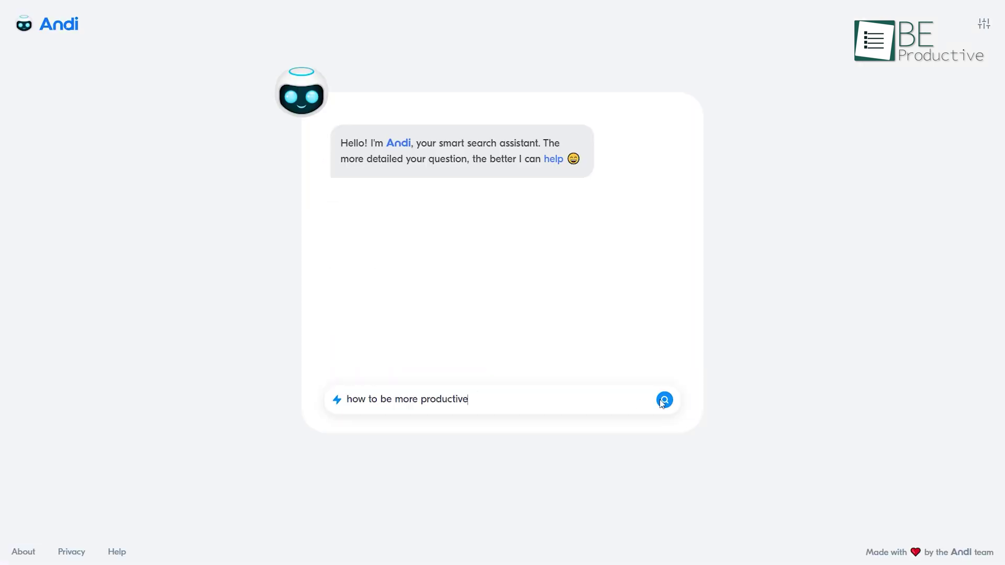
# Ask Andi the productivity question and create a captioned meme from the baby photo
pyautogui.click(663, 400)
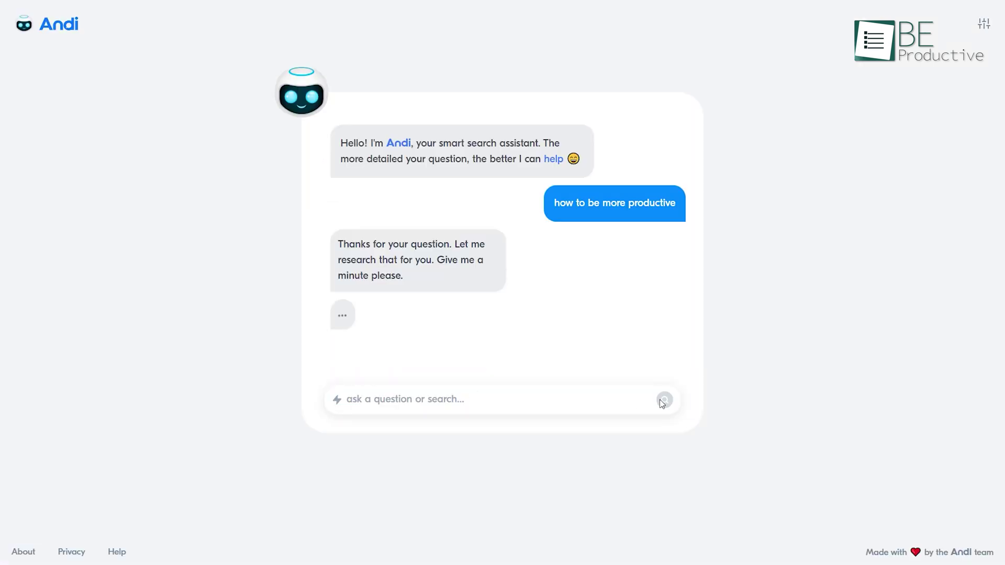
pyautogui.scroll(-2, 778, 109)
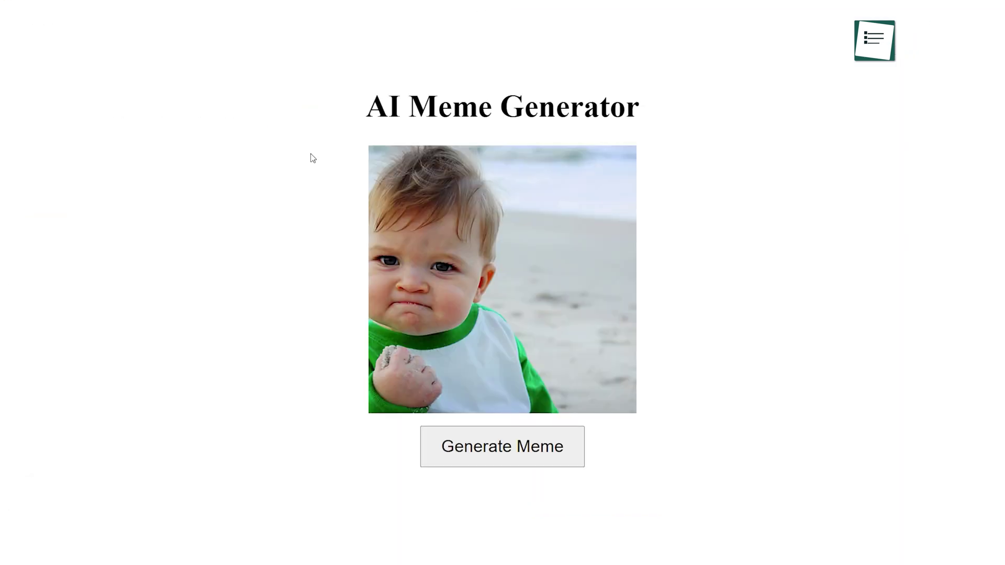
pyautogui.click(501, 452)
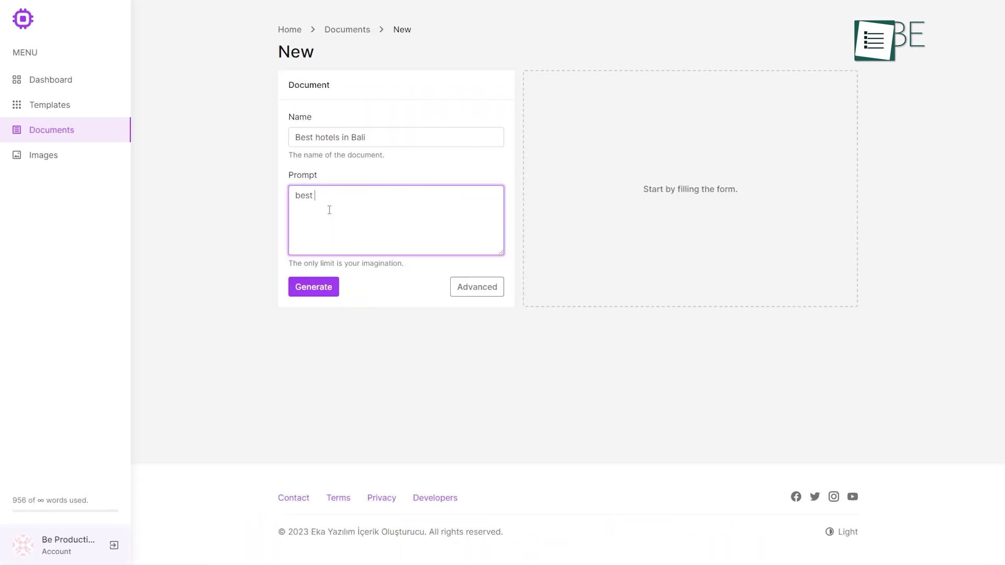
# Generate the 'Best hotels in Bali' document
pyautogui.click(310, 285)
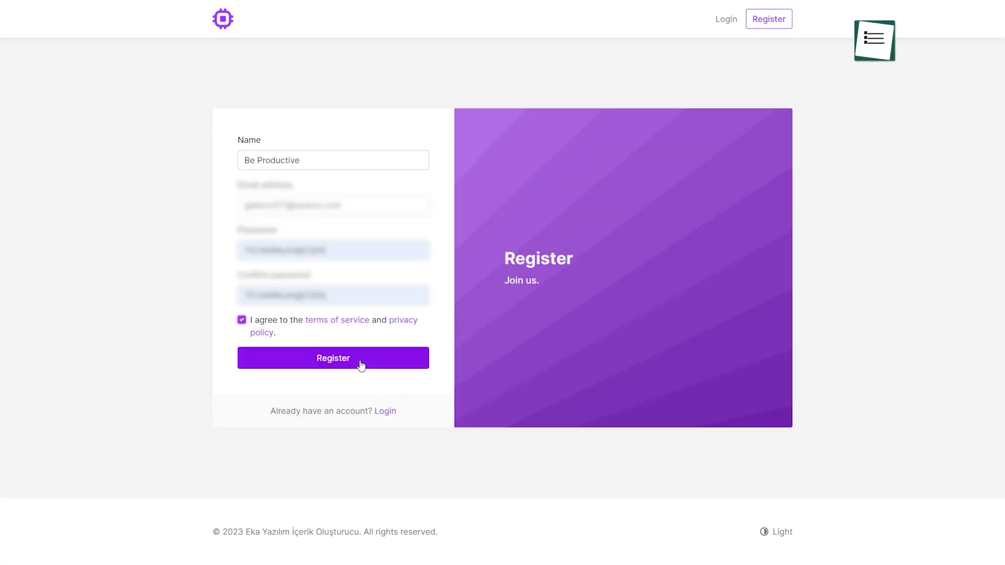
# Register a new Content Generator account to reach the empty dashboard
pyautogui.click(361, 365)
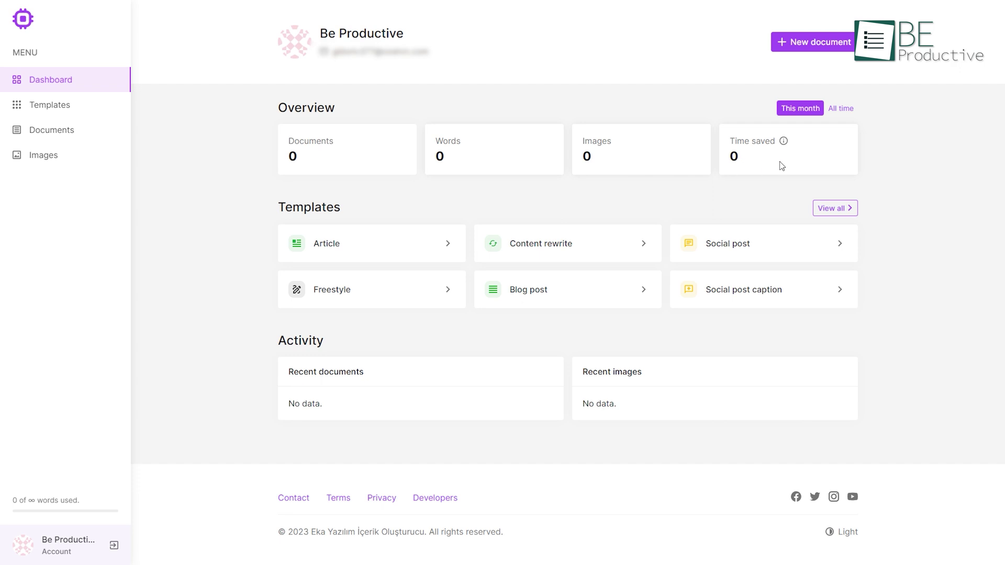
# Generate a medium Article template piece on summer holiday places with keywords 'Hotel, beach'
pyautogui.click(835, 208)
pyautogui.scroll(-1, 919, 125)
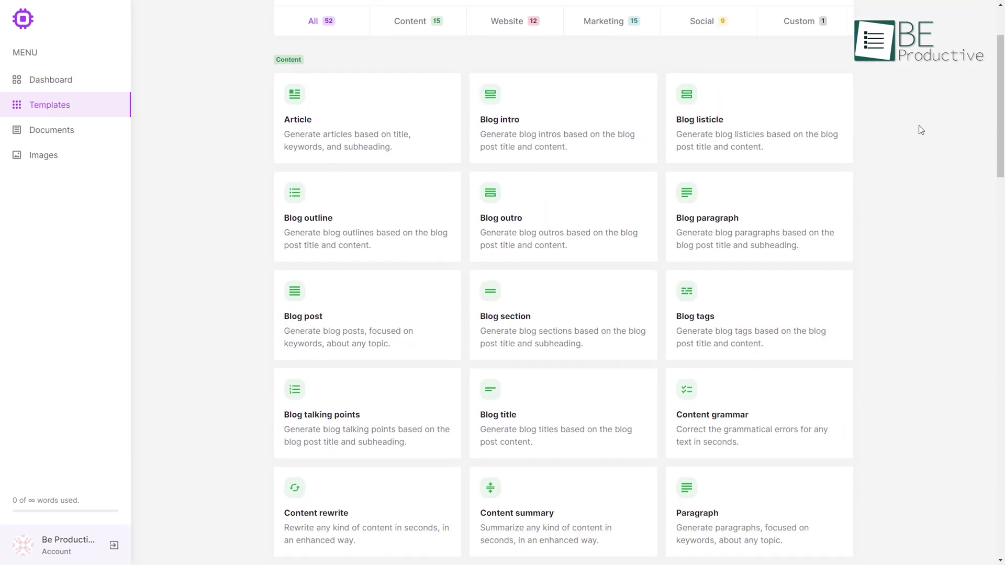
pyautogui.scroll(-2, 919, 125)
pyautogui.scroll(-1, 919, 125)
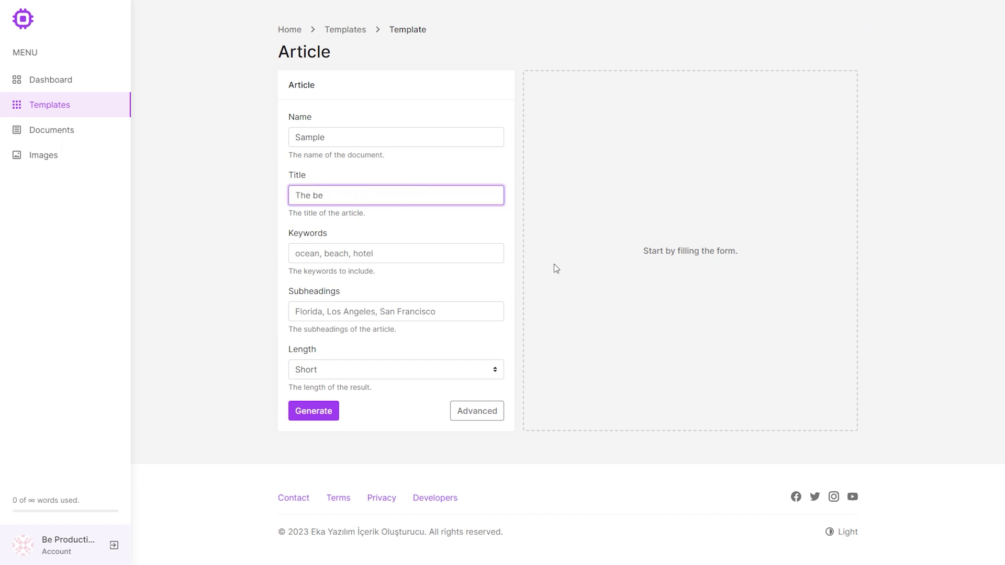
pyautogui.click(307, 251)
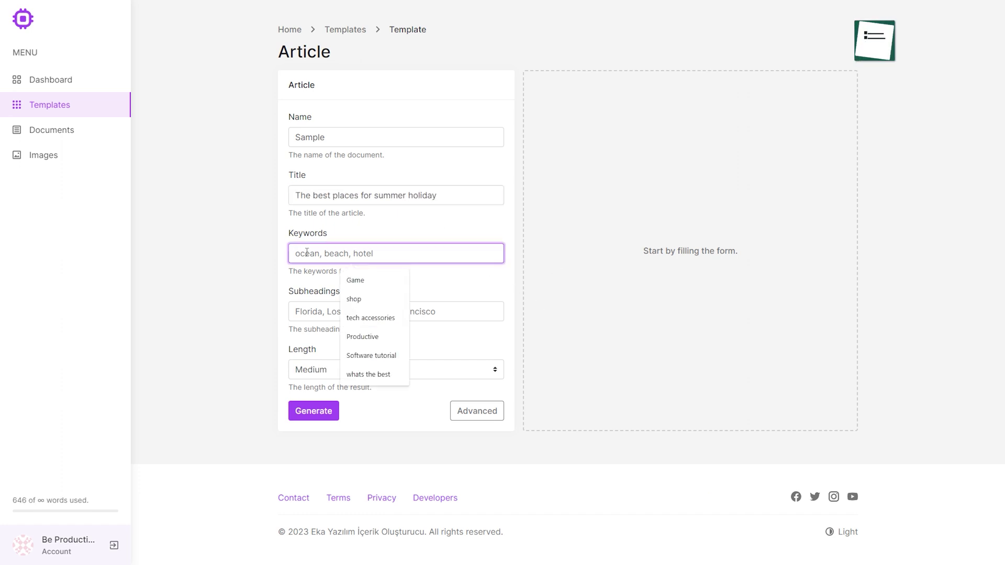
pyautogui.write('Hotel, beach')
pyautogui.click(300, 313)
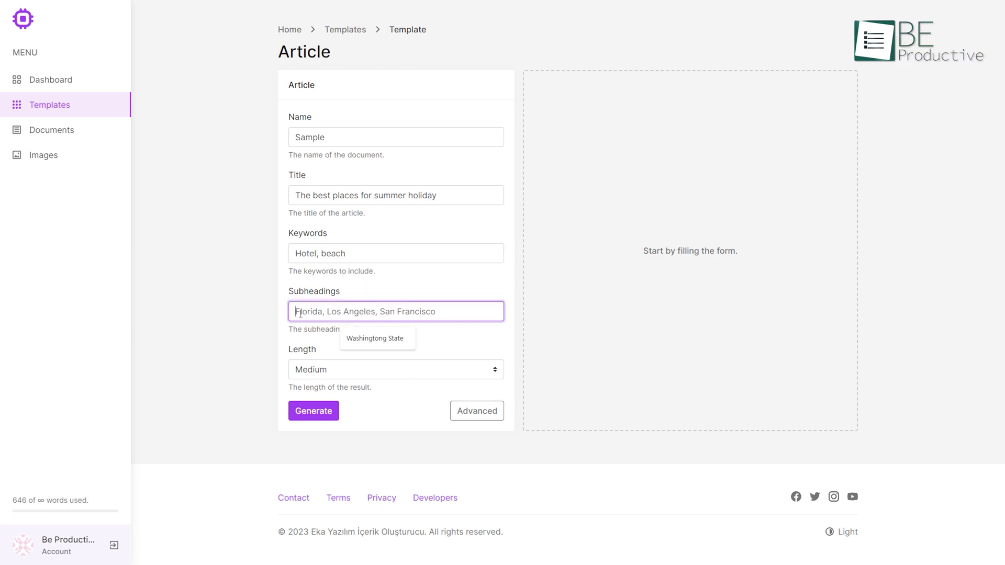
pyautogui.press('Tab')
pyautogui.click(312, 414)
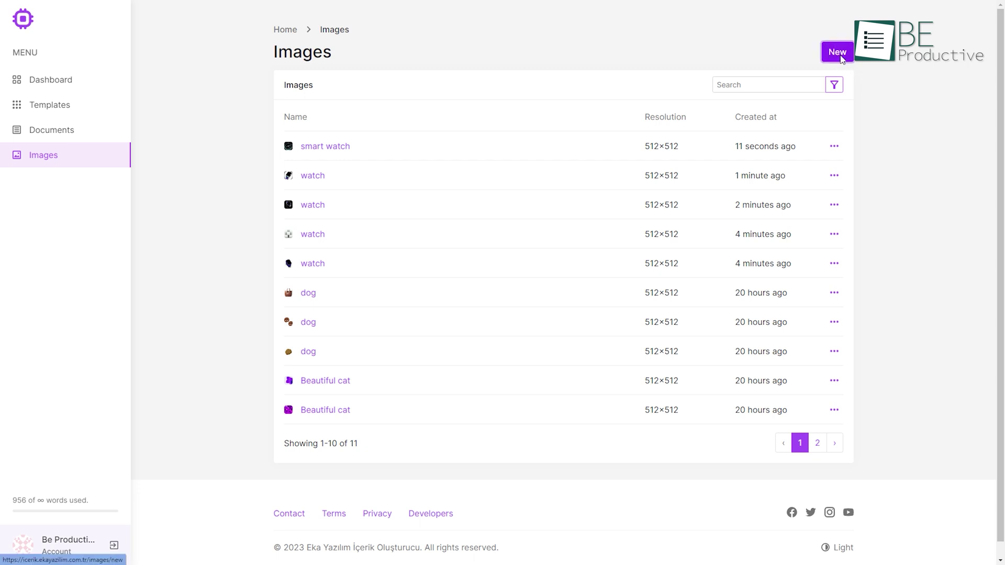
# Start a new image named 'wat' with the description 'smart watch'
pyautogui.click(837, 53)
pyautogui.click(358, 139)
pyautogui.write('watch')
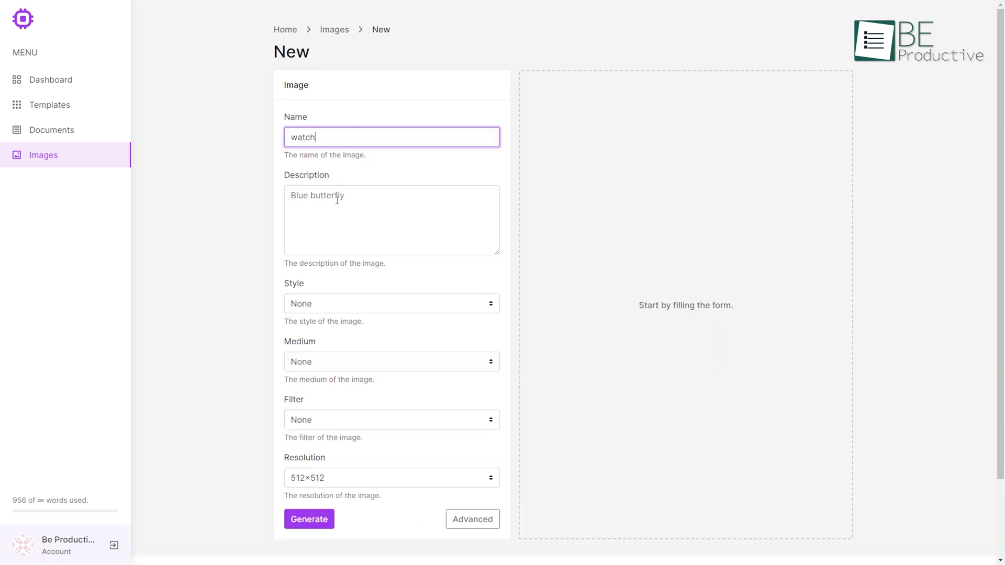
pyautogui.click(337, 199)
pyautogui.write('smart watch')
# Choose 3D render style, Canvas medium and the Invert filter, then generate the image
pyautogui.click(335, 303)
pyautogui.click(309, 330)
pyautogui.click(323, 361)
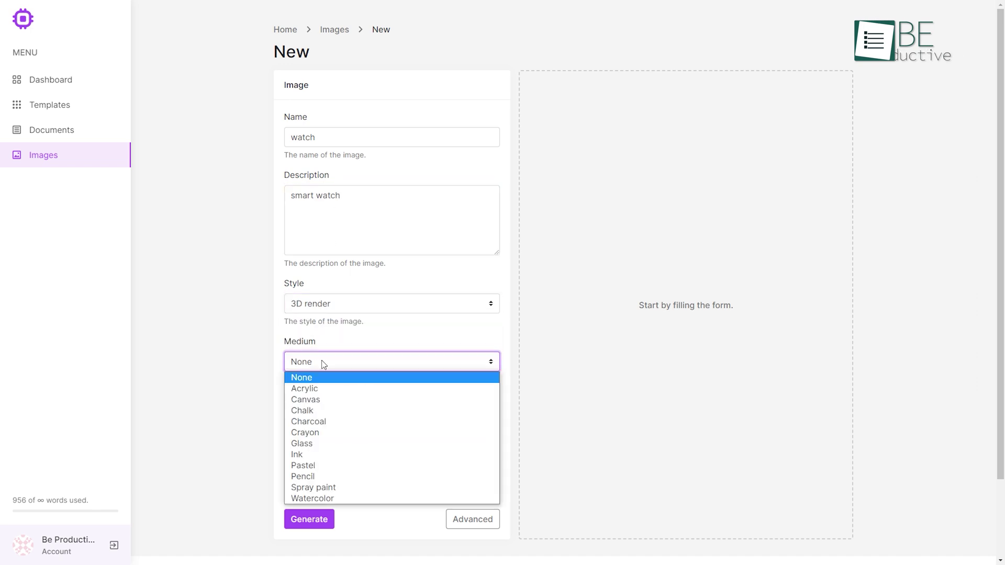
pyautogui.click(306, 399)
pyautogui.click(316, 421)
pyautogui.click(302, 469)
pyautogui.click(309, 520)
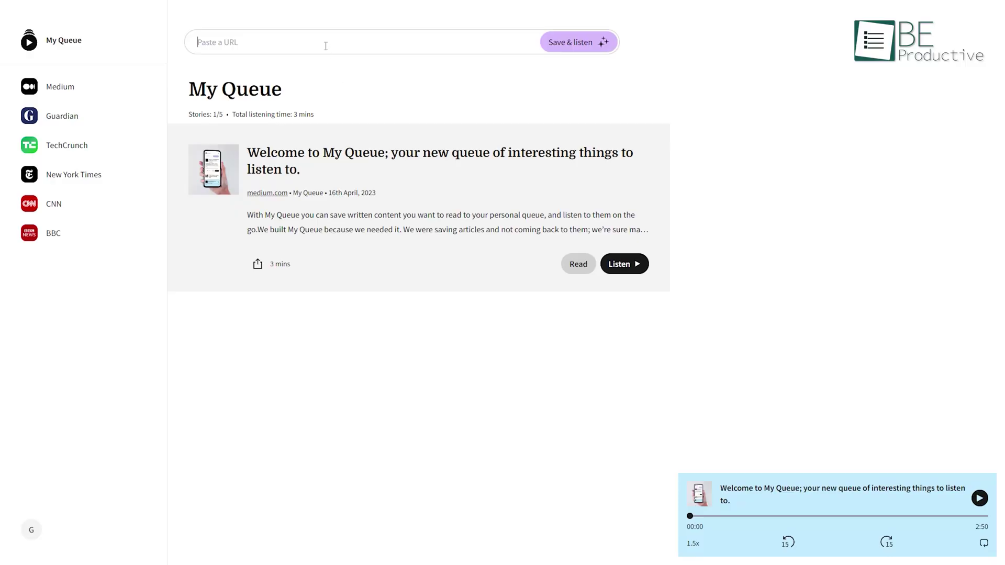
# Add the Salesforce CEO interview URL to My Queue, read it, then return to the queue
pyautogui.hotkey('ctrl', 'v')
pyautogui.press('Return')
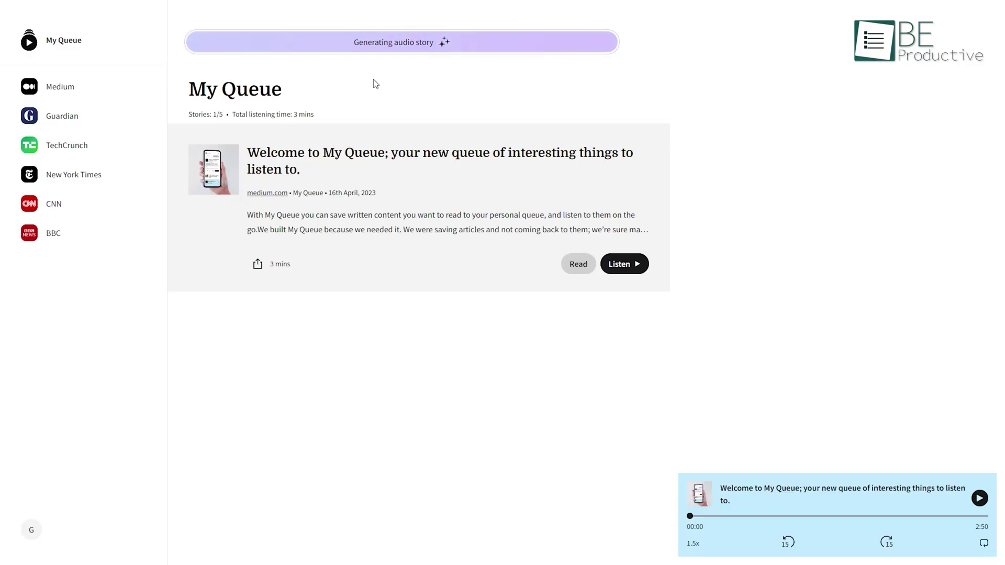
pyautogui.click(577, 288)
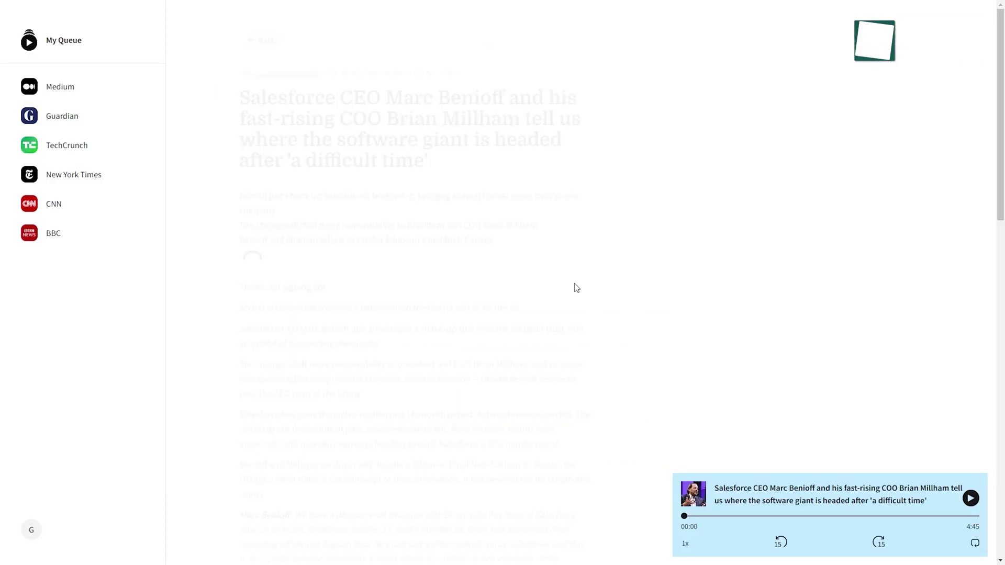
pyautogui.scroll(-4, 576, 288)
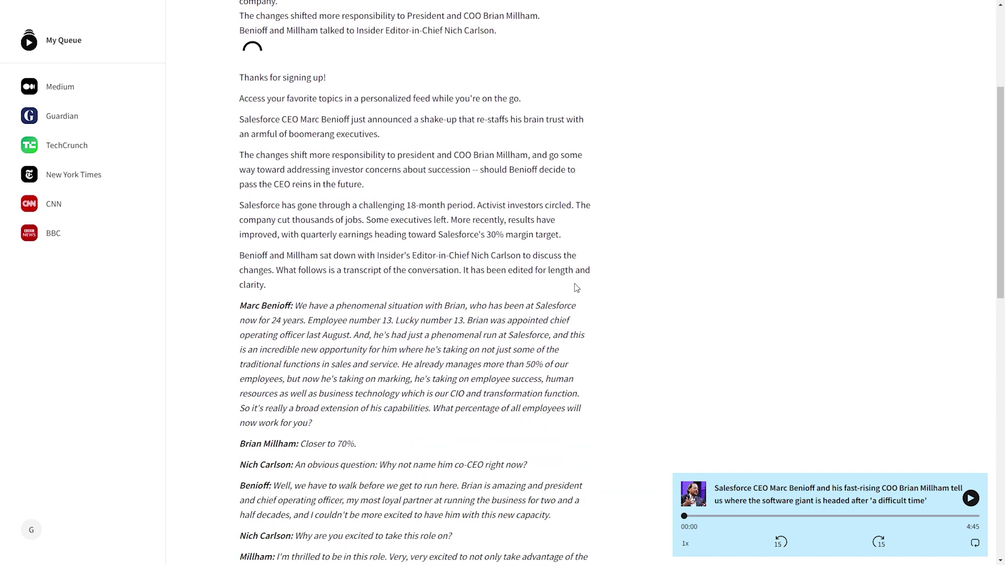
pyautogui.hotkey('alt', 'Left')
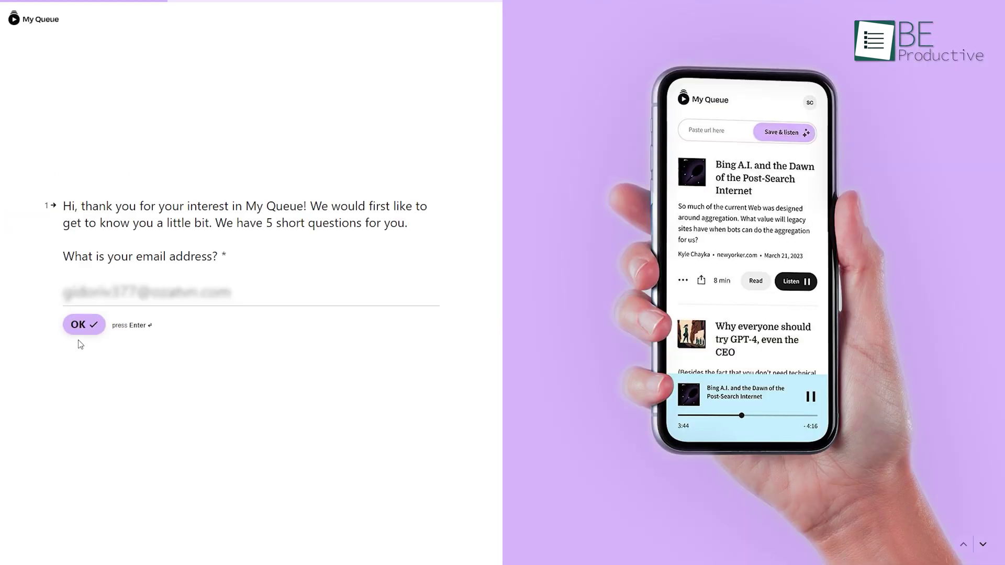
# Submit the email and favourite-platform answers, then play Recession outlook at 1.5x speed
pyautogui.click(81, 326)
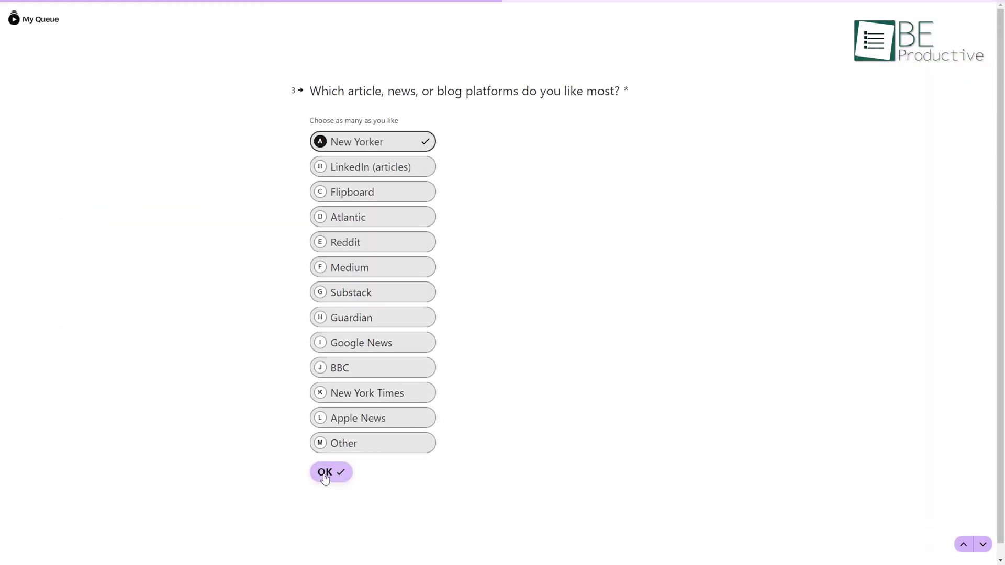
pyautogui.click(325, 473)
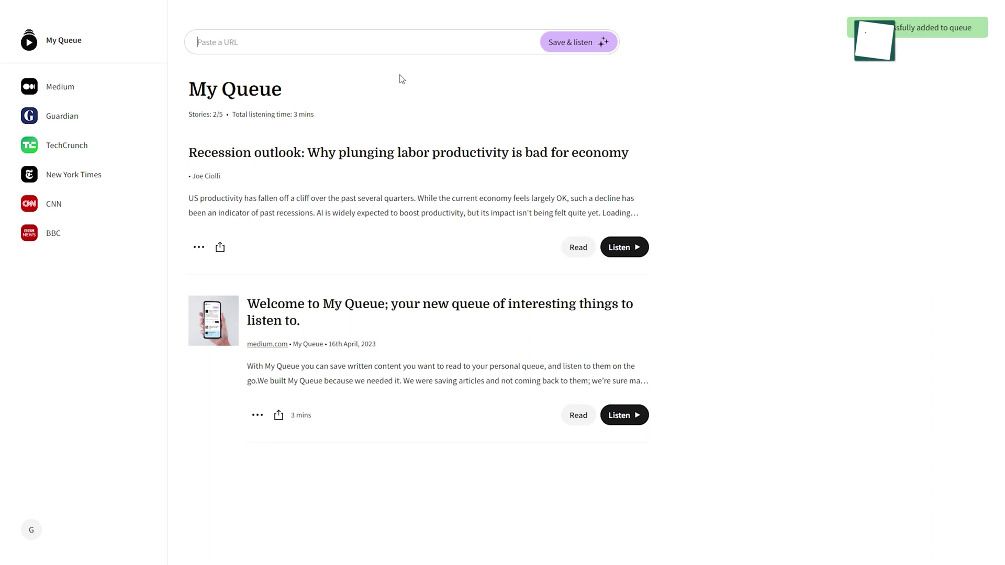
pyautogui.click(619, 247)
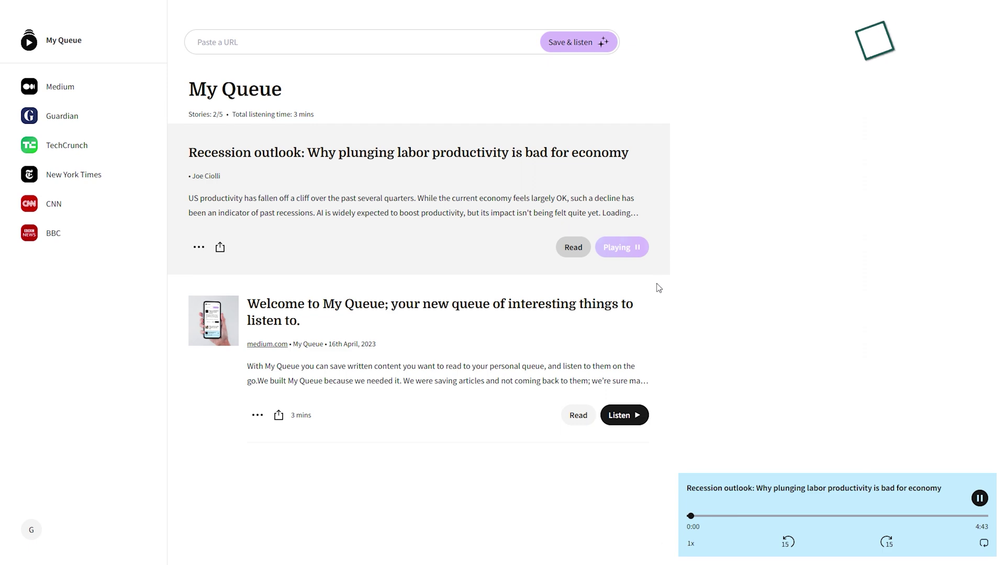
pyautogui.click(691, 543)
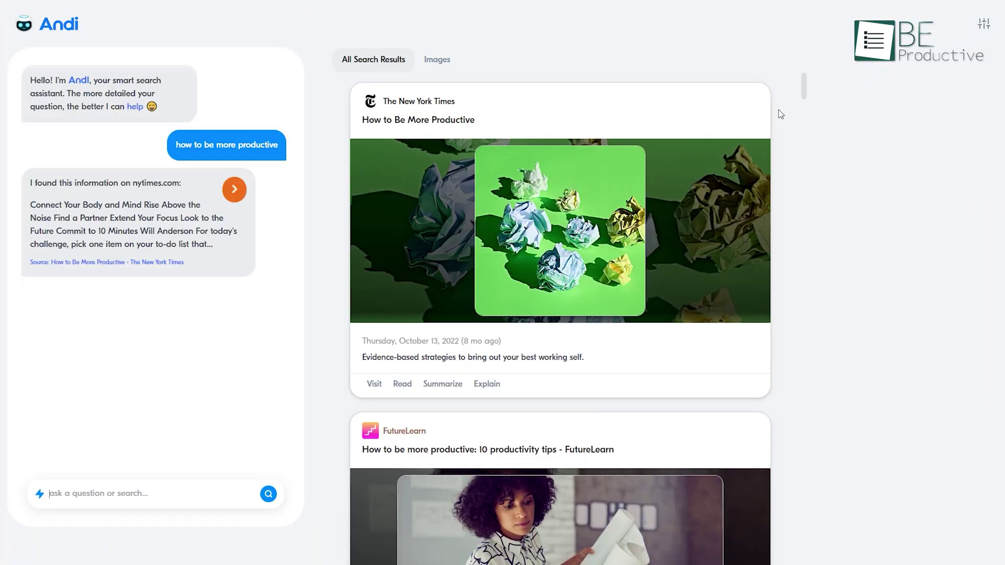
# Scroll through Andi's search results for 'how to be more productive'
pyautogui.scroll(-4, 778, 109)
pyautogui.scroll(-3, 778, 109)
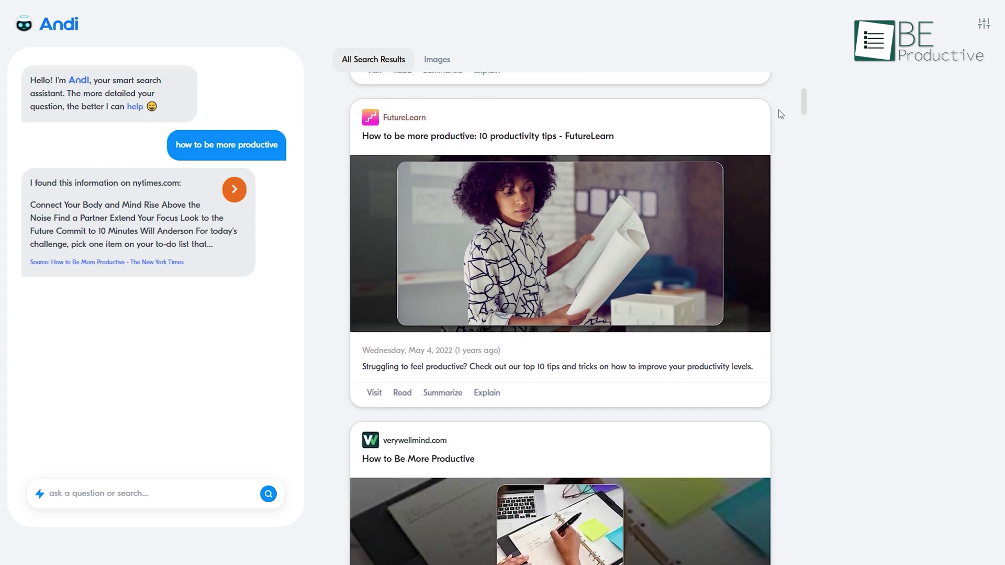
pyautogui.scroll(-3, 778, 109)
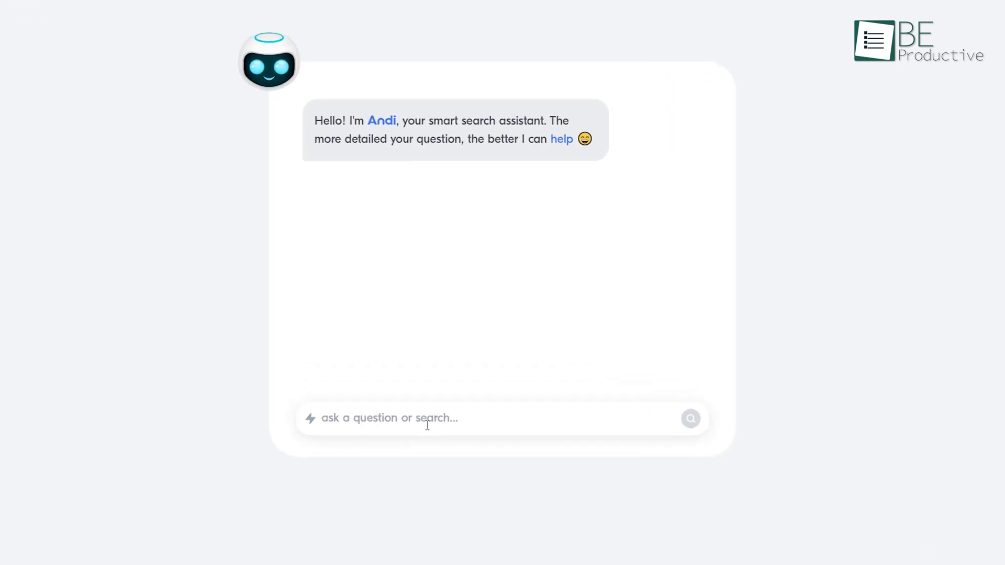
# Ask Andi the holiday places question and scroll through its answer
pyautogui.click(695, 422)
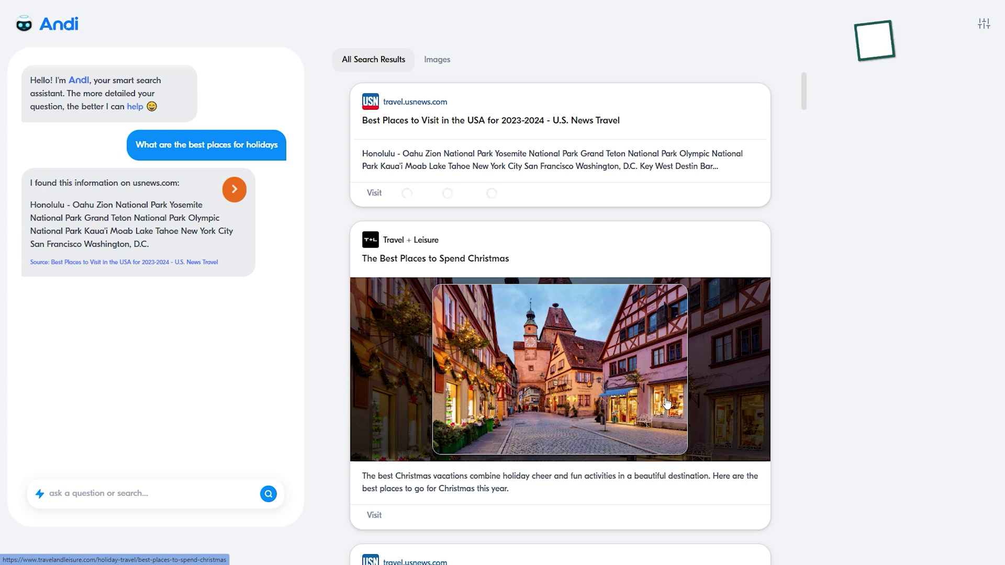
pyautogui.scroll(-5, 666, 403)
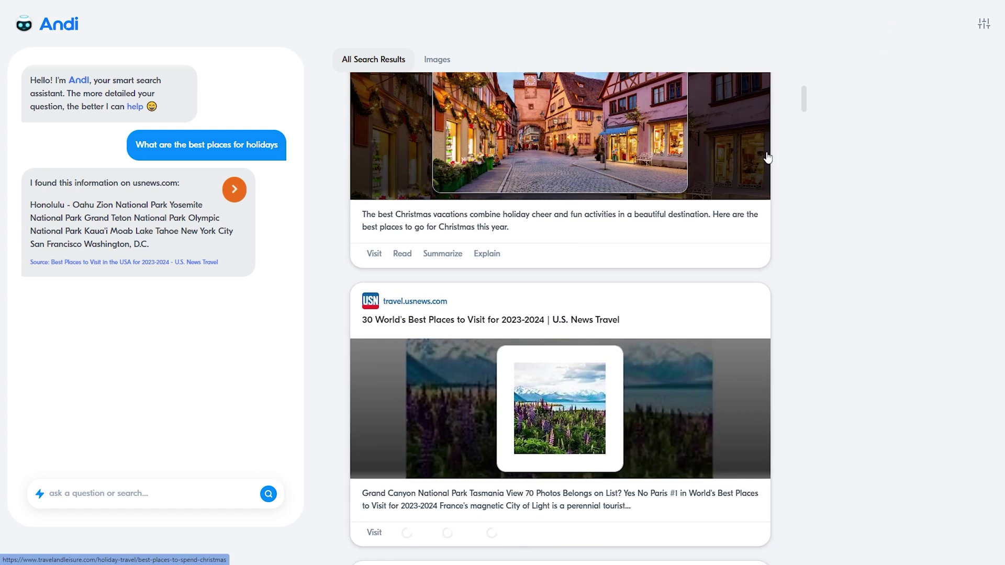
pyautogui.scroll(-4, 767, 157)
pyautogui.scroll(9, 770, 157)
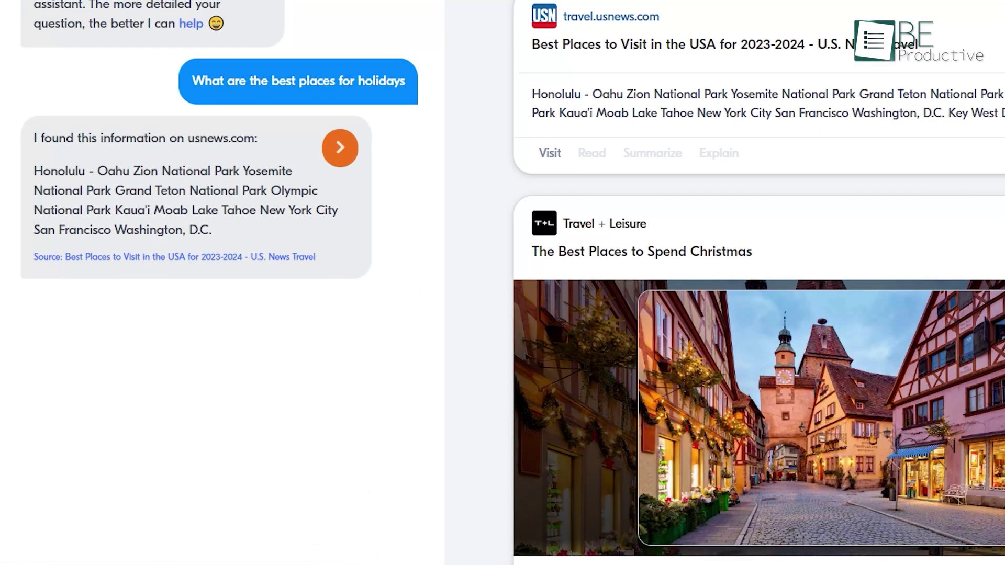
# Ask Andi 'best hotels in Maldive' and browse the Maldives hotel results
pyautogui.write('best hotels in Maldive')
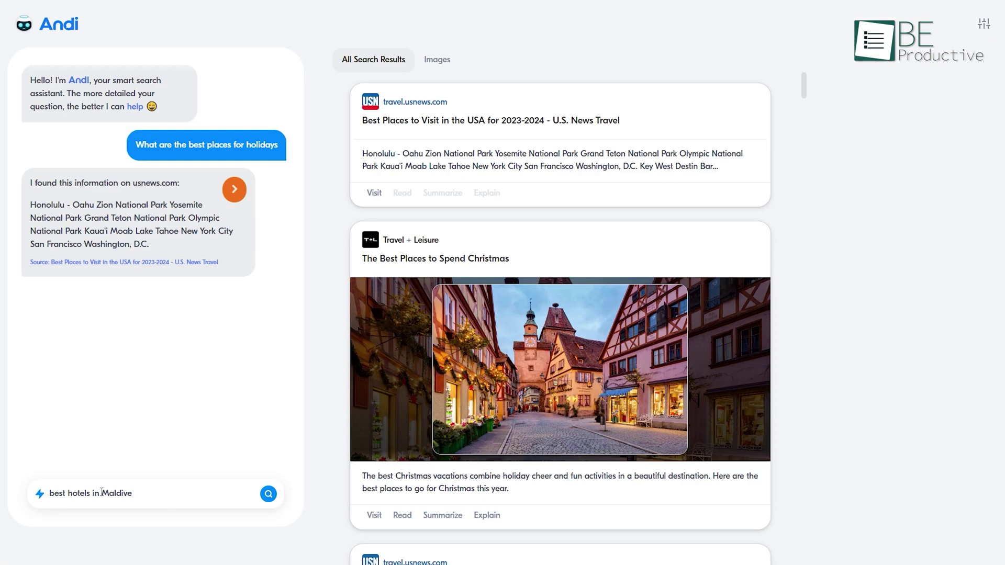
pyautogui.click(268, 494)
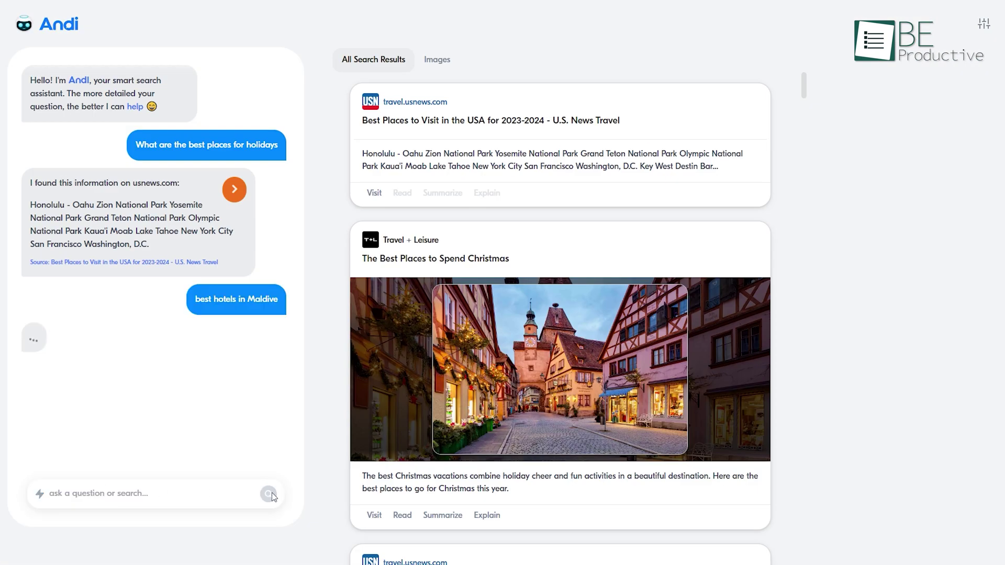
pyautogui.scroll(-3, 783, 244)
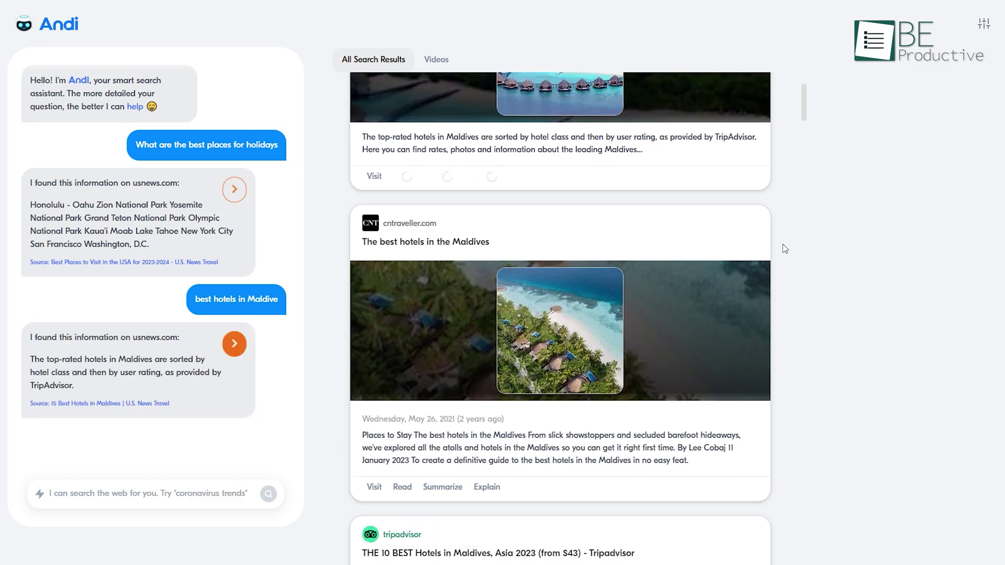
pyautogui.scroll(-5, 783, 244)
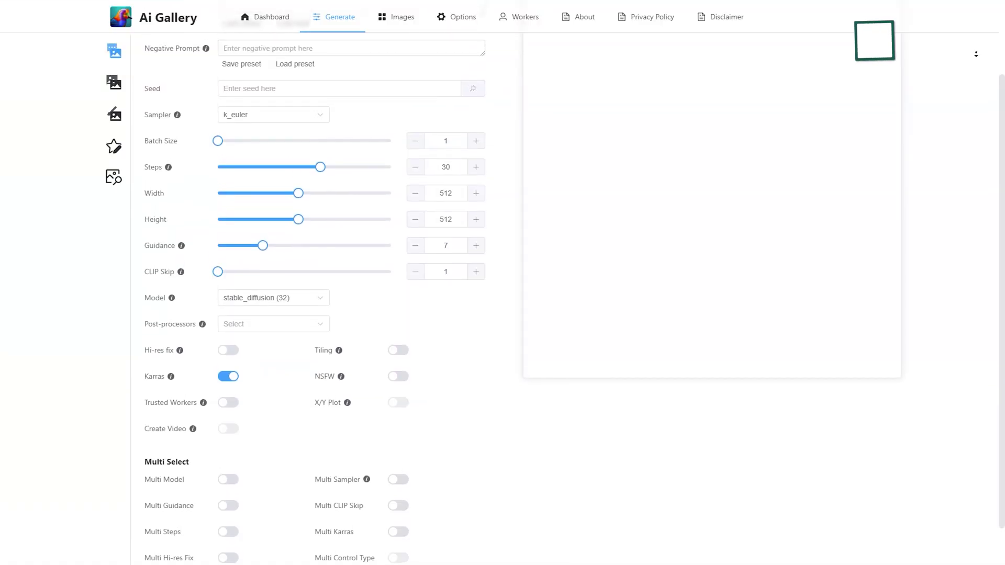
# Enter the prompt for a flying car at night
pyautogui.scroll(1, 977, 54)
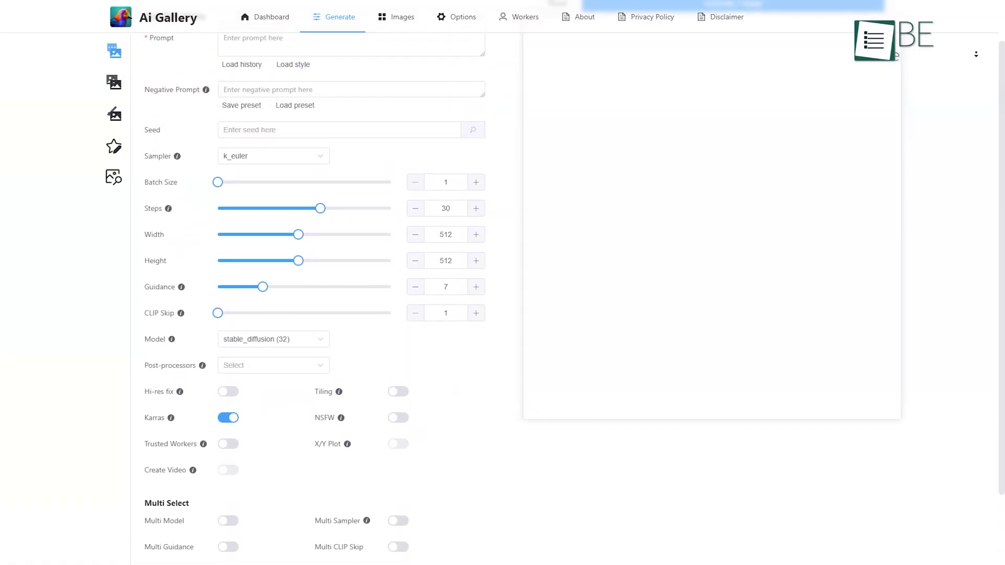
pyautogui.scroll(1, 499, 124)
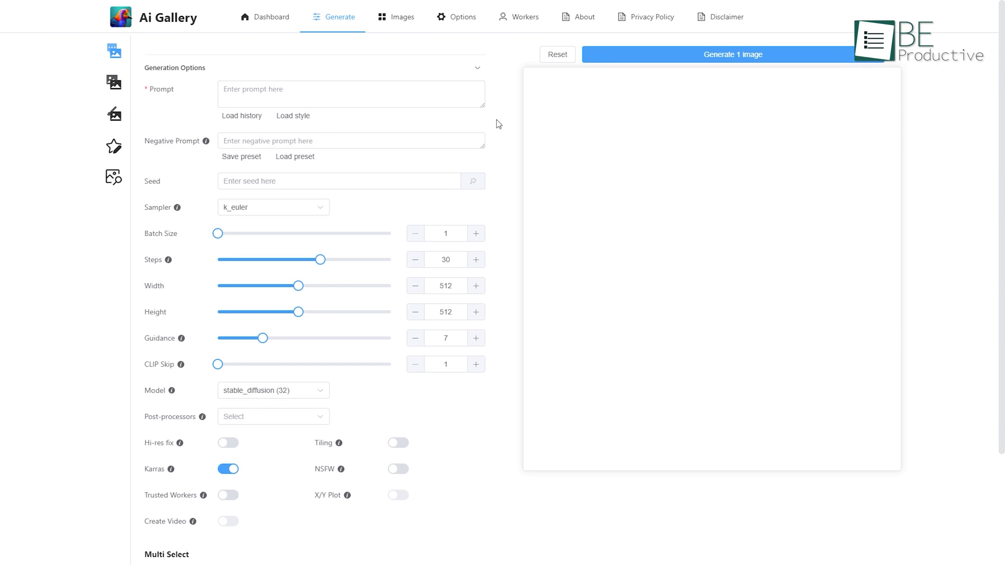
pyautogui.click(330, 97)
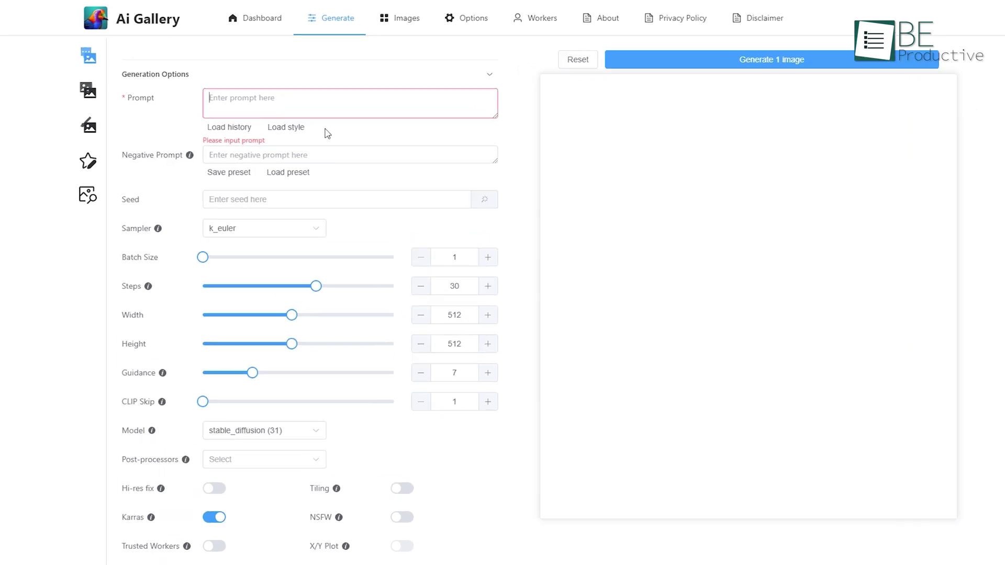
pyautogui.write('a flying car at night')
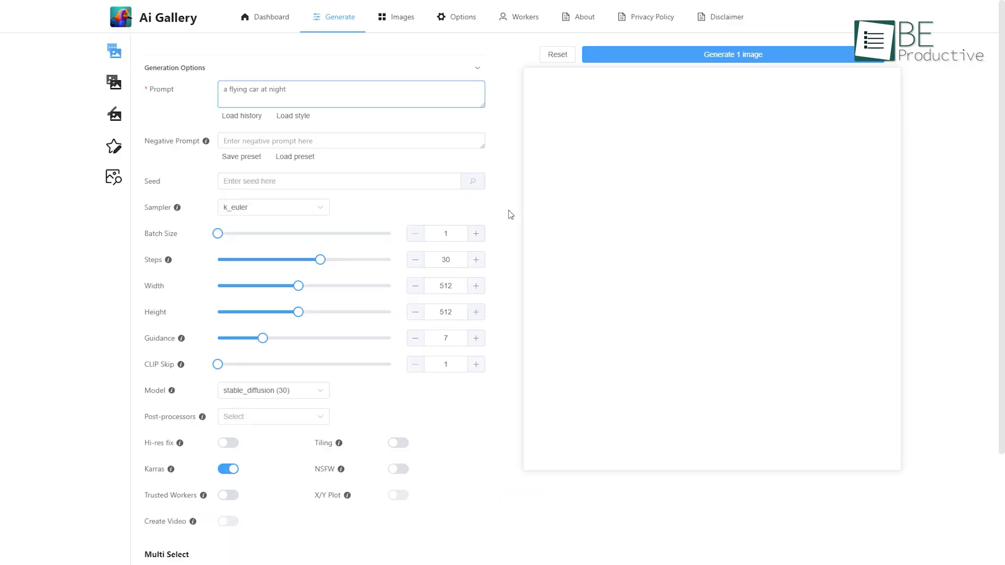
# Set batch 2, 576×448, guidance 8, CLIP Skip 2 and Anything Diffusion, then generate
pyautogui.scroll(-1, 511, 215)
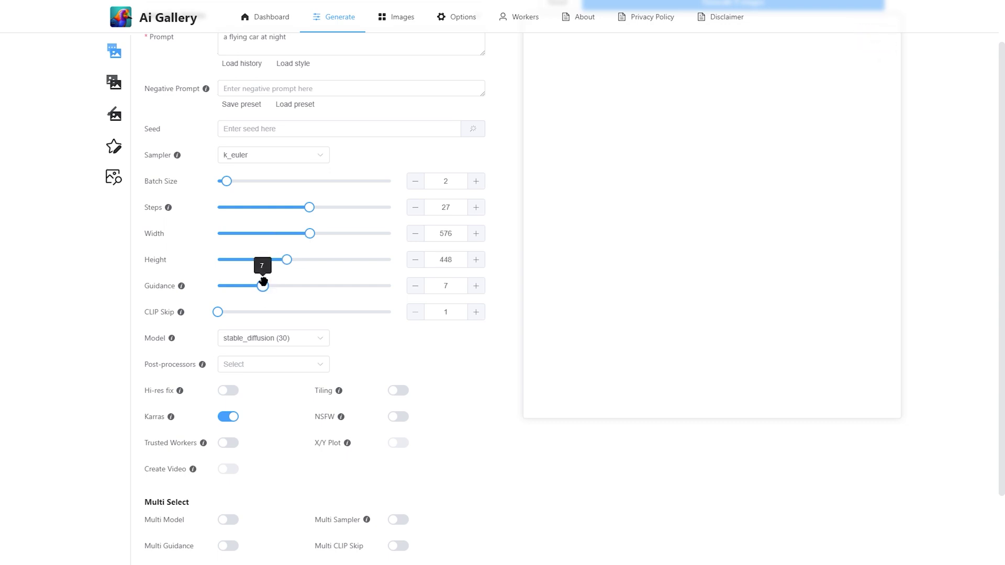
pyautogui.moveTo(270, 288); pyautogui.dragTo(271, 287)
pyautogui.scroll(-1, 366, 293)
pyautogui.click(476, 278)
pyautogui.click(309, 310)
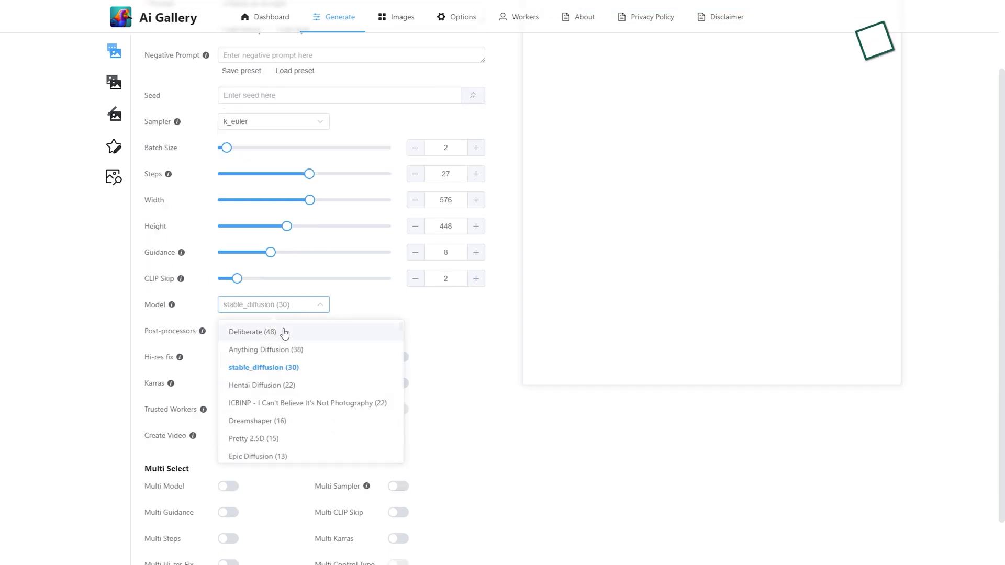
pyautogui.click(269, 350)
pyautogui.scroll(2, 524, 209)
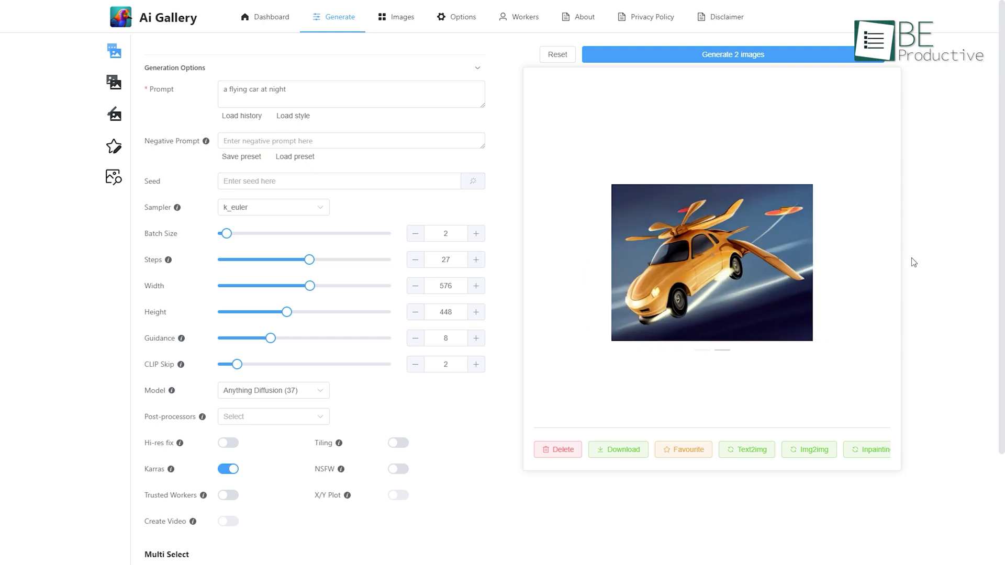
# Send the flying car image to inpainting with brush size 20, CLIP Skip 3 and canny control
pyautogui.click(809, 450)
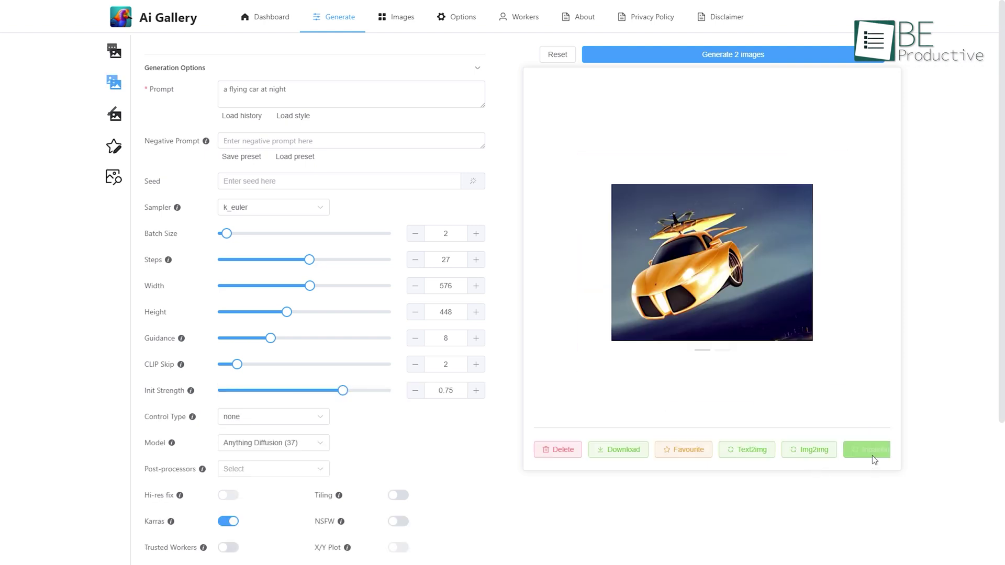
pyautogui.click(872, 454)
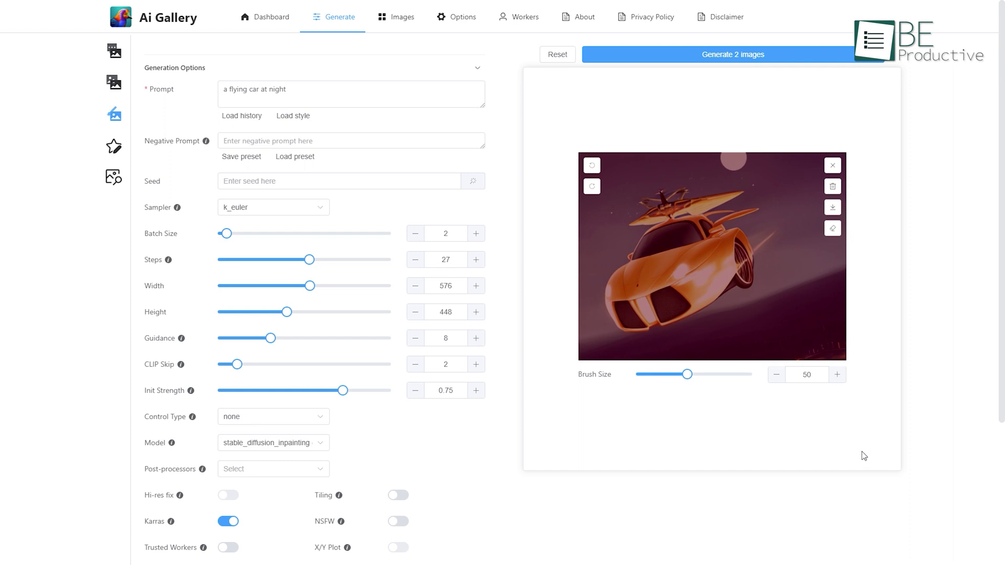
pyautogui.moveTo(687, 376); pyautogui.dragTo(648, 375)
pyautogui.scroll(-2, 509, 222)
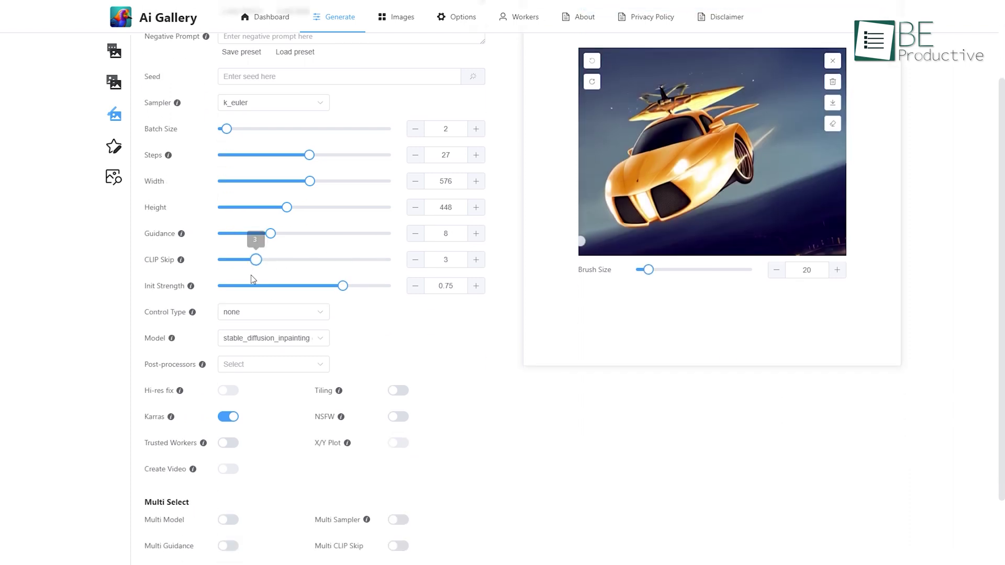
pyautogui.click(271, 320)
pyautogui.click(248, 354)
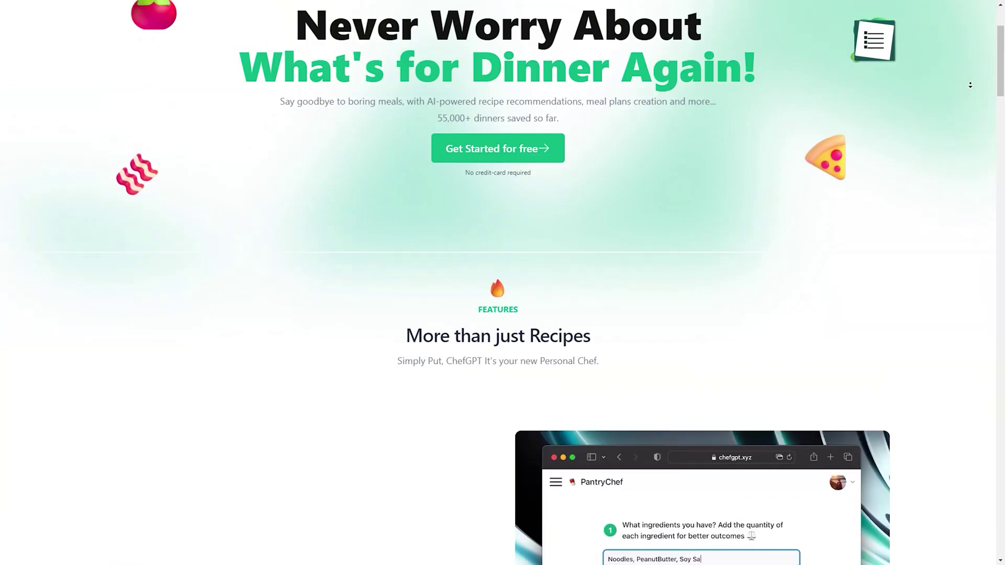
# Add Apple, Milk and Sugar to the PantryChef ingredients
pyautogui.scroll(2, 971, 85)
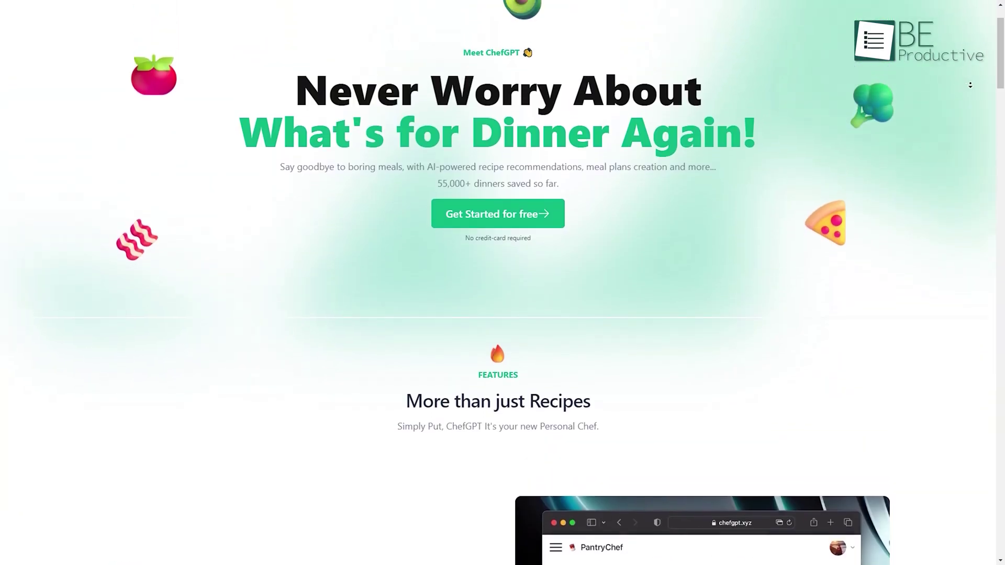
pyautogui.scroll(3, 971, 85)
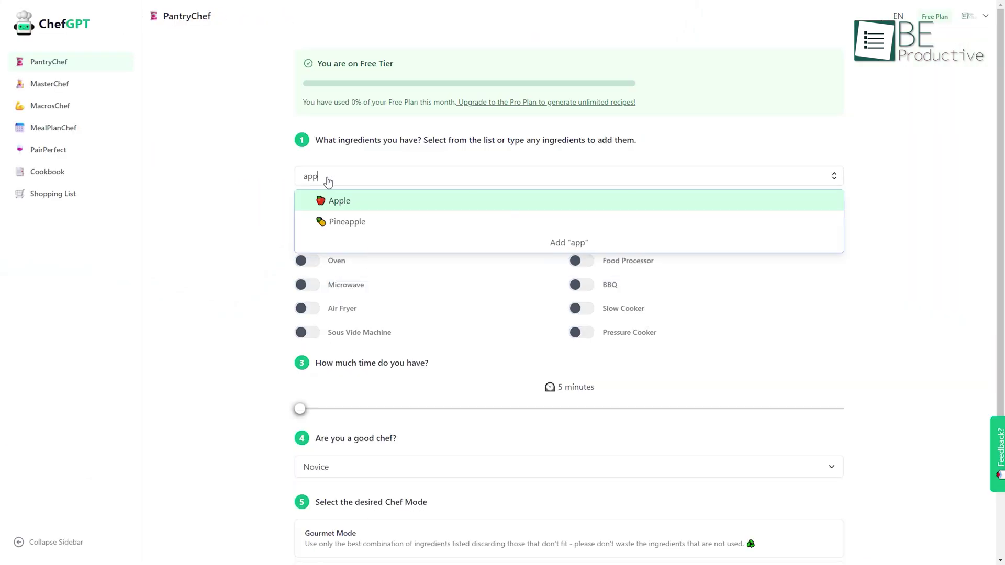
pyautogui.press('Return')
pyautogui.write('mil')
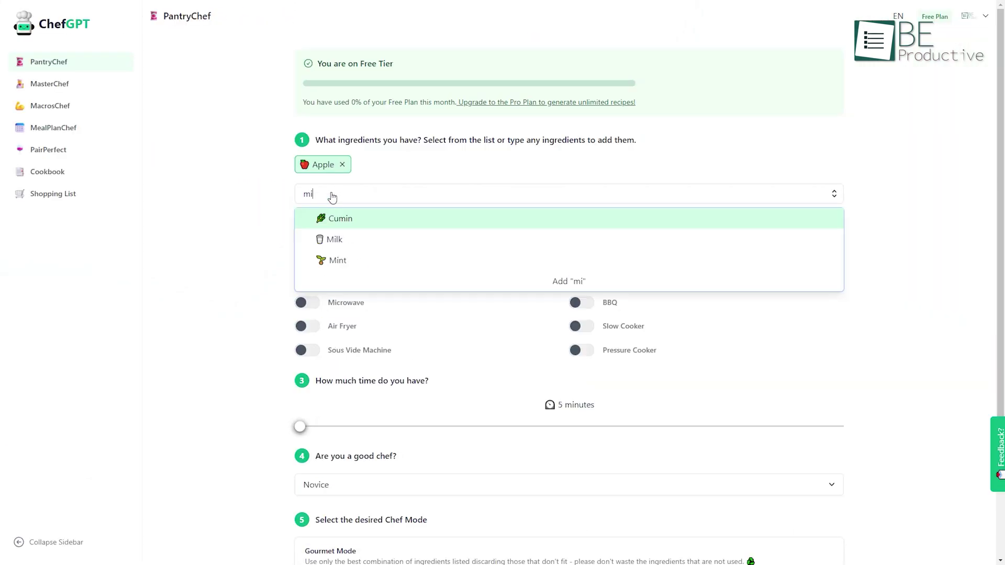
pyautogui.press('Return')
pyautogui.write('sug')
# Mark the stove top, oven and pressure cooker as available kitchen tools
pyautogui.click(274, 240)
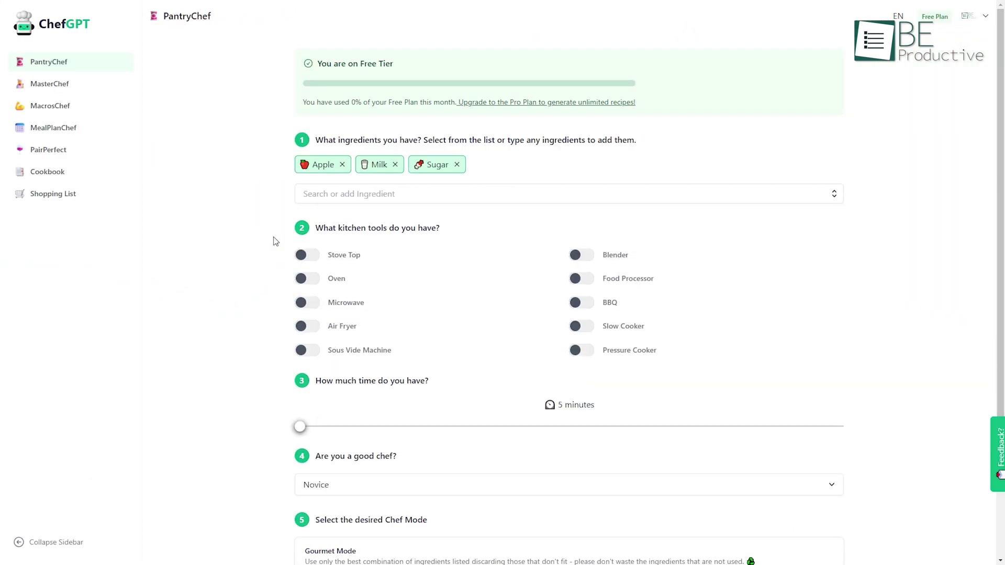
pyautogui.scroll(-2, 294, 220)
pyautogui.click(307, 176)
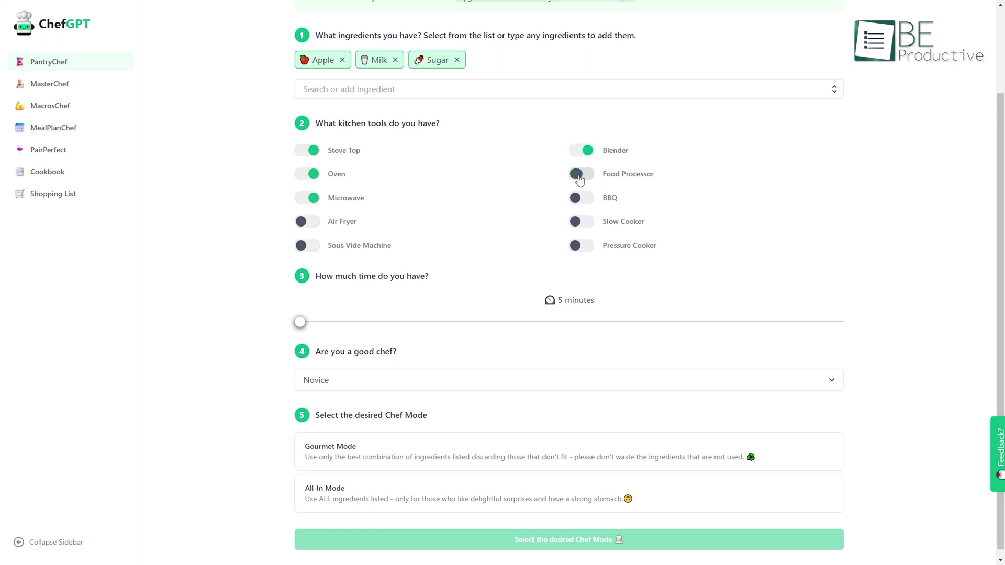
pyautogui.click(581, 246)
# Choose Gourmet Mode, generate the Apple Smoothie recipe, then add Chicken for a new recipe
pyautogui.click(524, 452)
pyautogui.scroll(2, 256, 135)
pyautogui.scroll(-2, 256, 135)
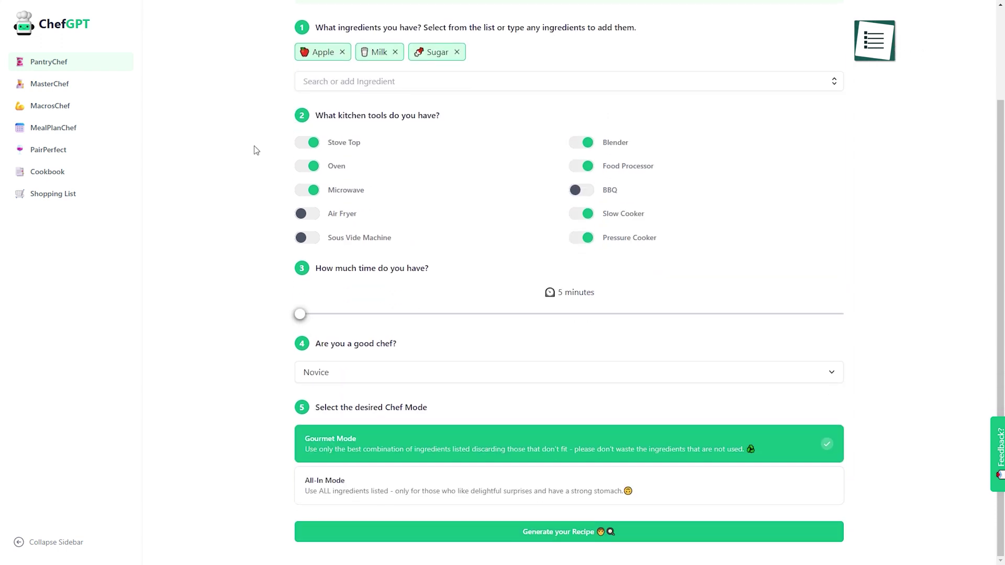
pyautogui.click(575, 536)
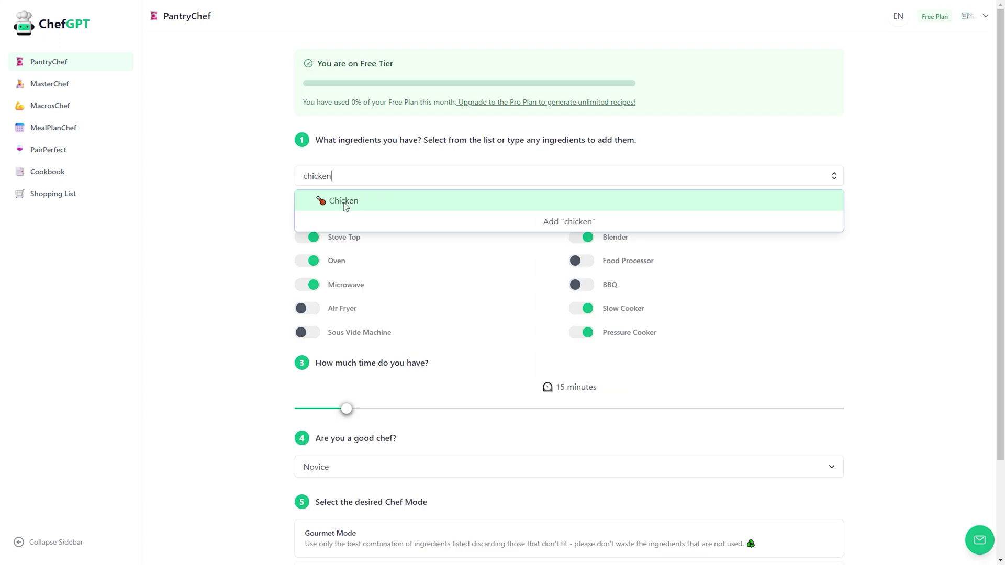
pyautogui.click(345, 203)
# Add Potatoes and Tomato to the ingredient list alongside Chicken
pyautogui.write('potat')
pyautogui.click(343, 218)
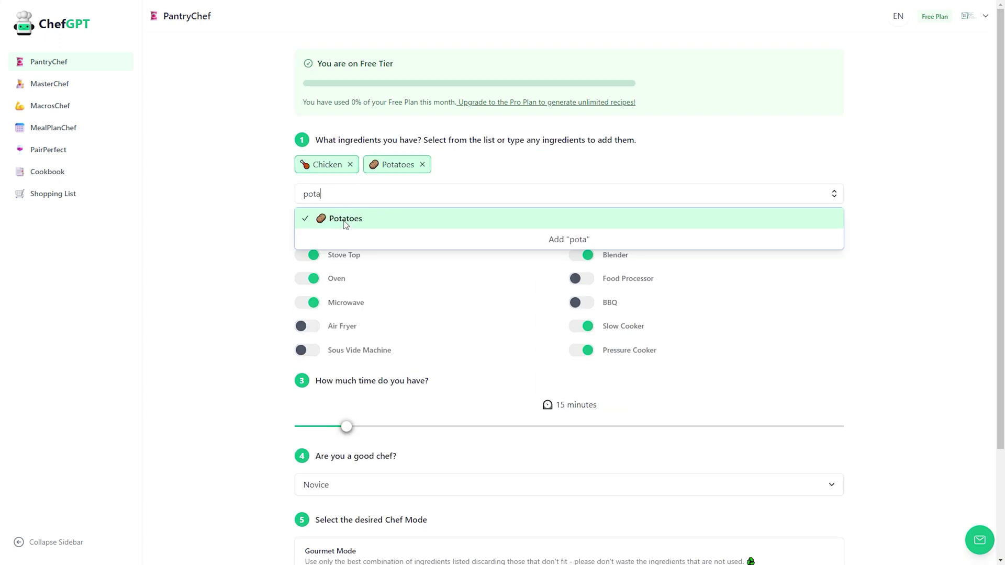
pyautogui.press('BackSpace')
pyautogui.press('BackSpace')
pyautogui.press('BackSpace')
pyautogui.press('BackSpace')
pyautogui.press('BackSpace')
pyautogui.write('tomato')
pyautogui.click(335, 223)
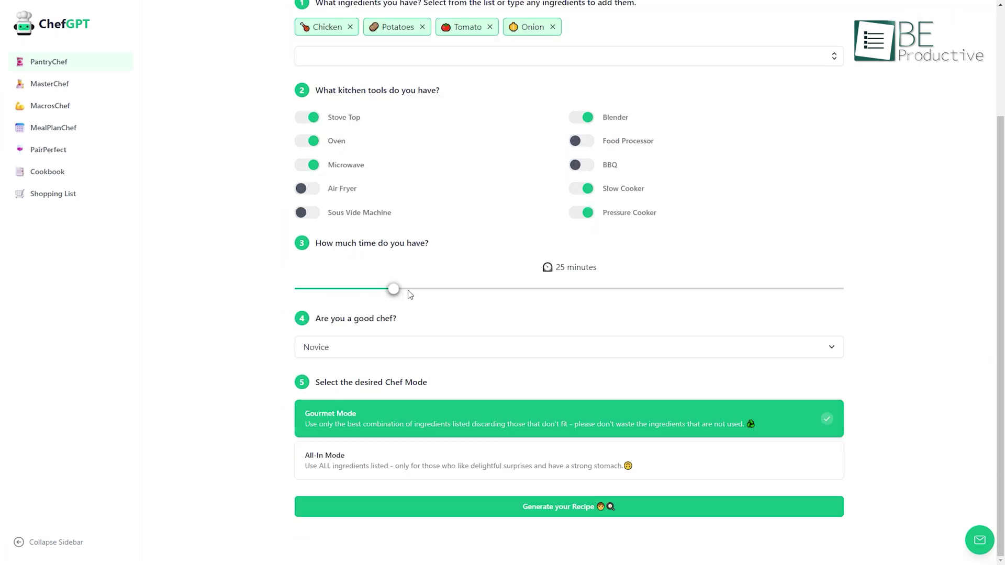
# Set skill level to Intermediate, choose All-In Mode, and generate the Chicken and Potato Curry recipe
pyautogui.click(399, 347)
pyautogui.click(335, 391)
pyautogui.click(639, 460)
pyautogui.click(598, 519)
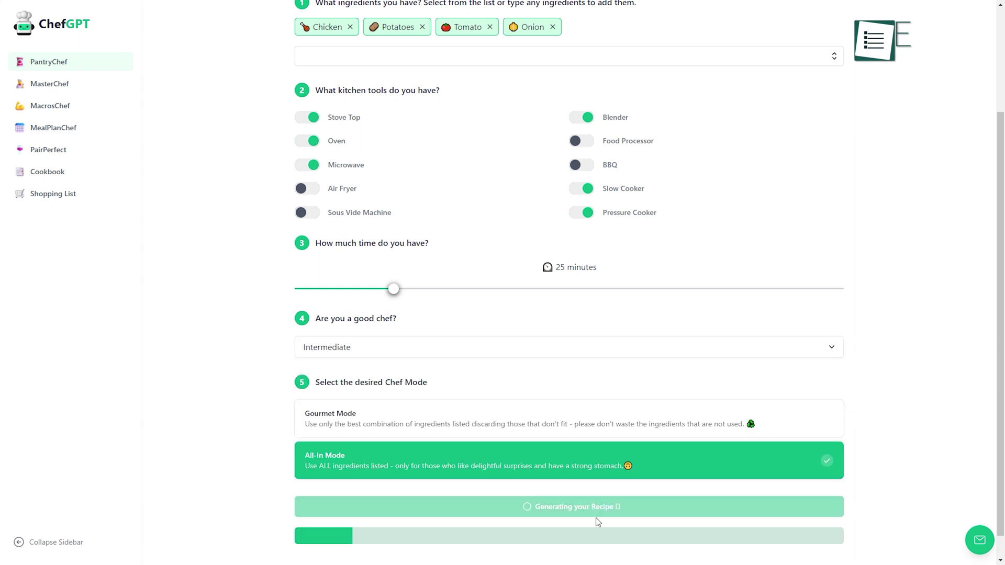
pyautogui.scroll(-3, 911, 388)
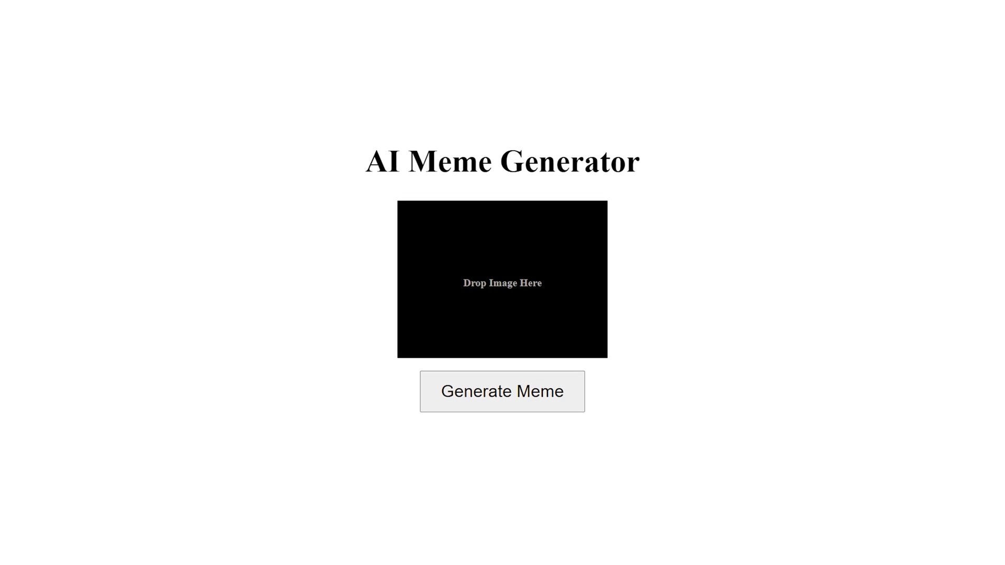
# Load the sunglasses face image, then the baby beach photo, and generate two captions for it
pyautogui.click(494, 356)
pyautogui.doubleClick(316, 99)
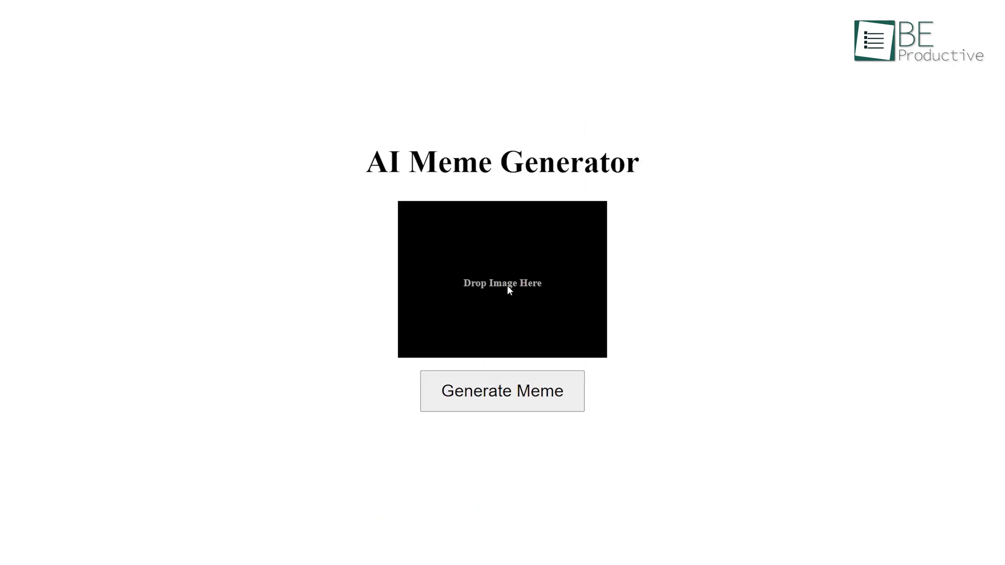
pyautogui.click(507, 285)
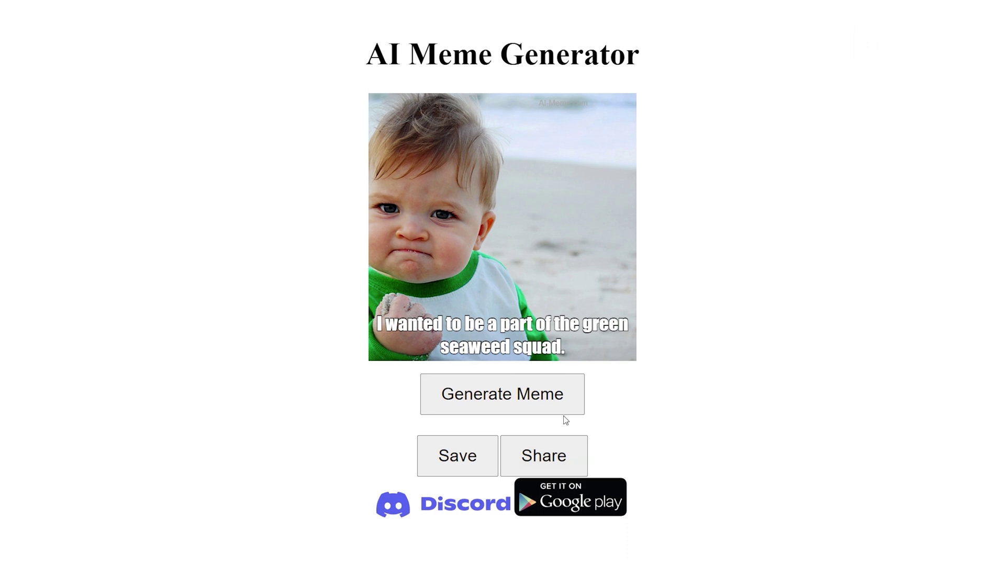
pyautogui.click(534, 407)
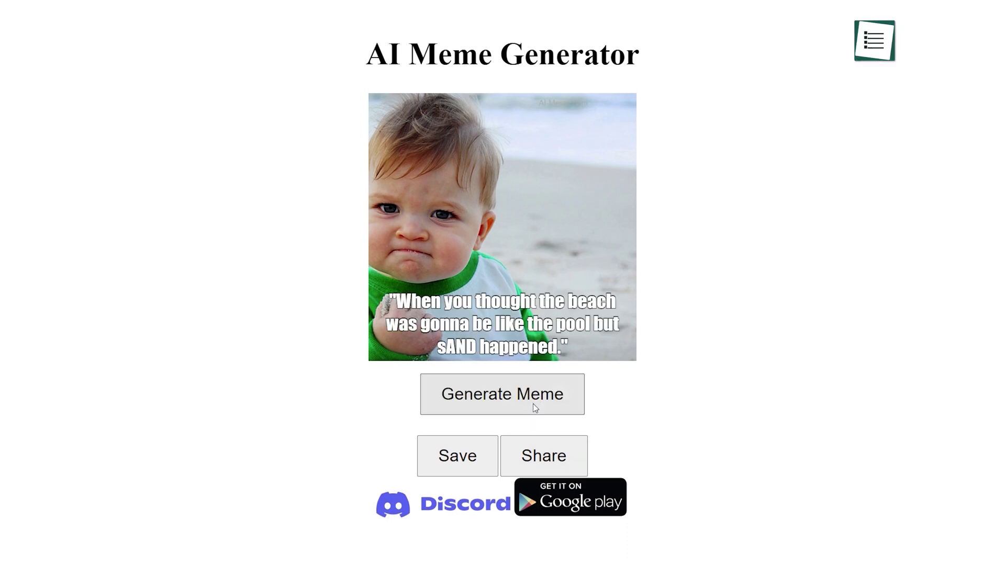
pyautogui.click(529, 403)
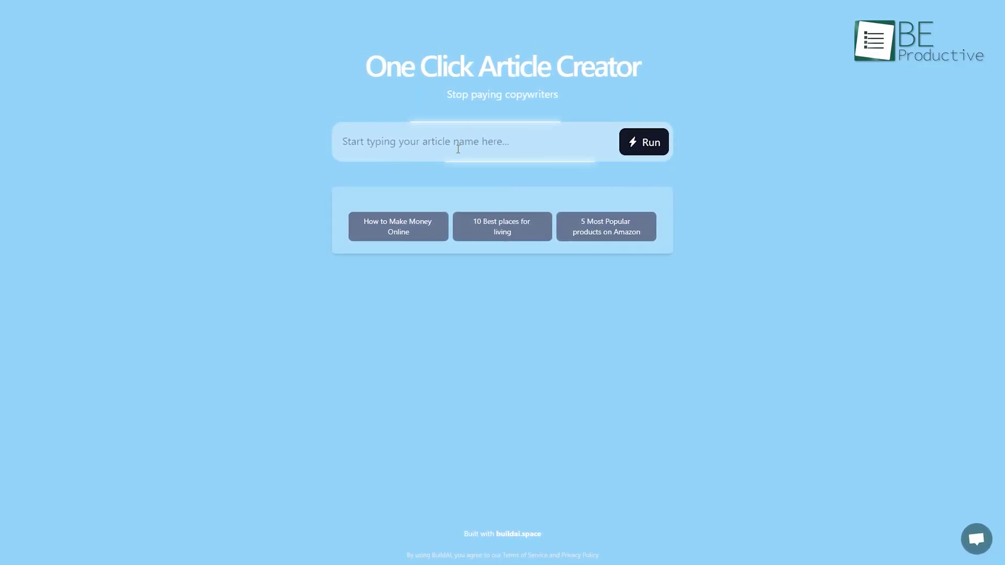
# Enter the title 'A fun fact about life' and scroll through the generated productivity article
pyautogui.click(458, 149)
pyautogui.write('A fun fact about life')
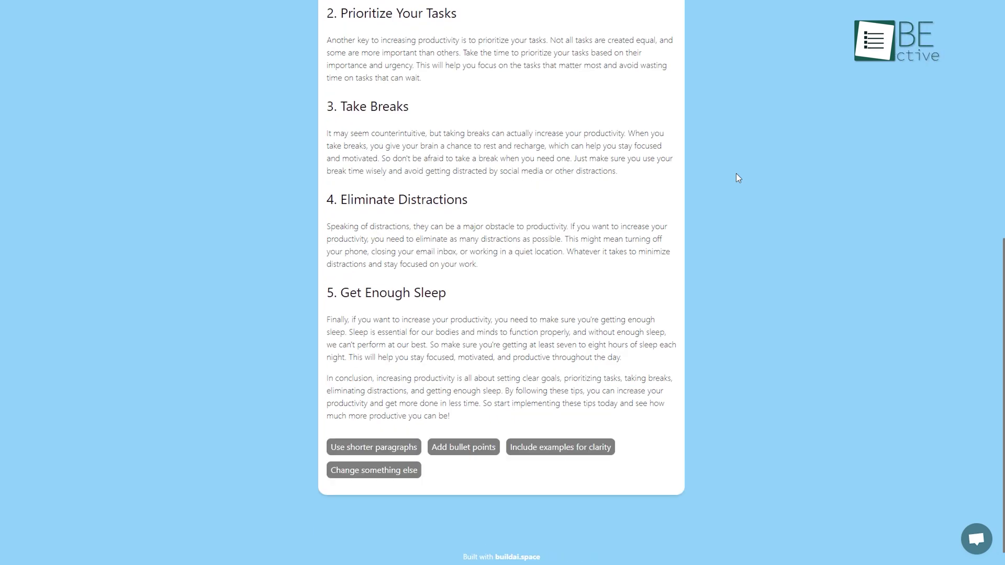
pyautogui.scroll(5, 681, 162)
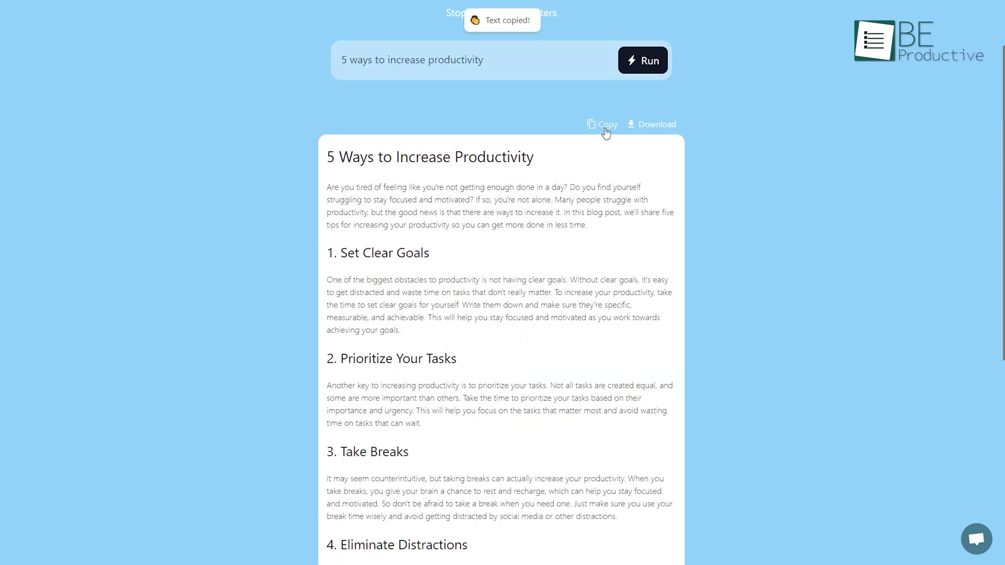
pyautogui.scroll(-3, 920, 134)
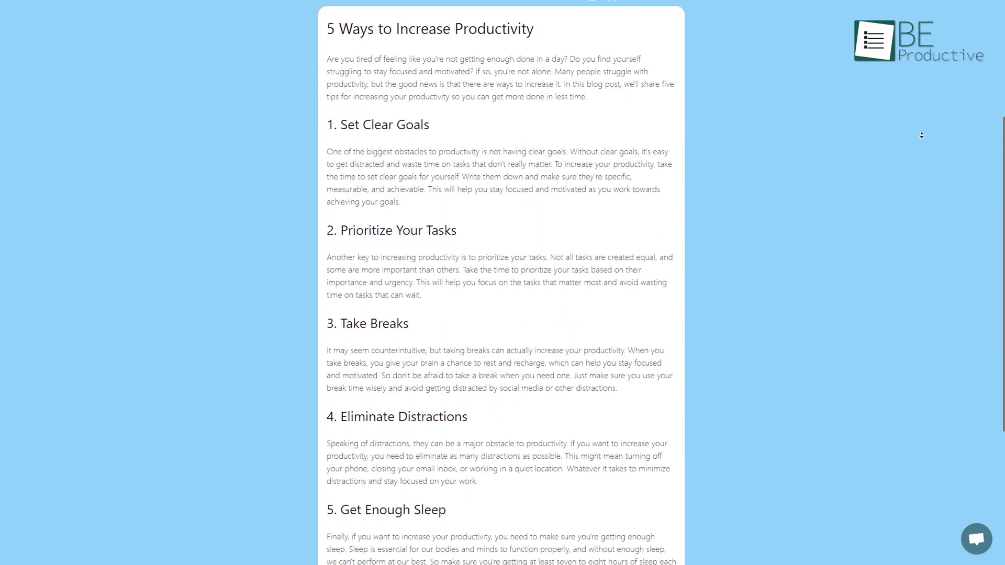
pyautogui.scroll(-2, 922, 135)
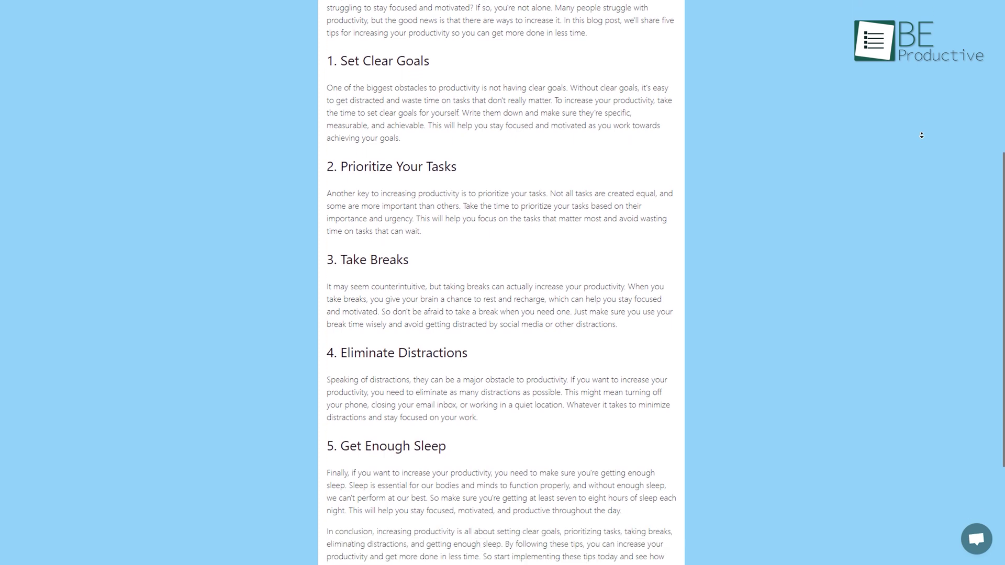
pyautogui.scroll(-2, 922, 135)
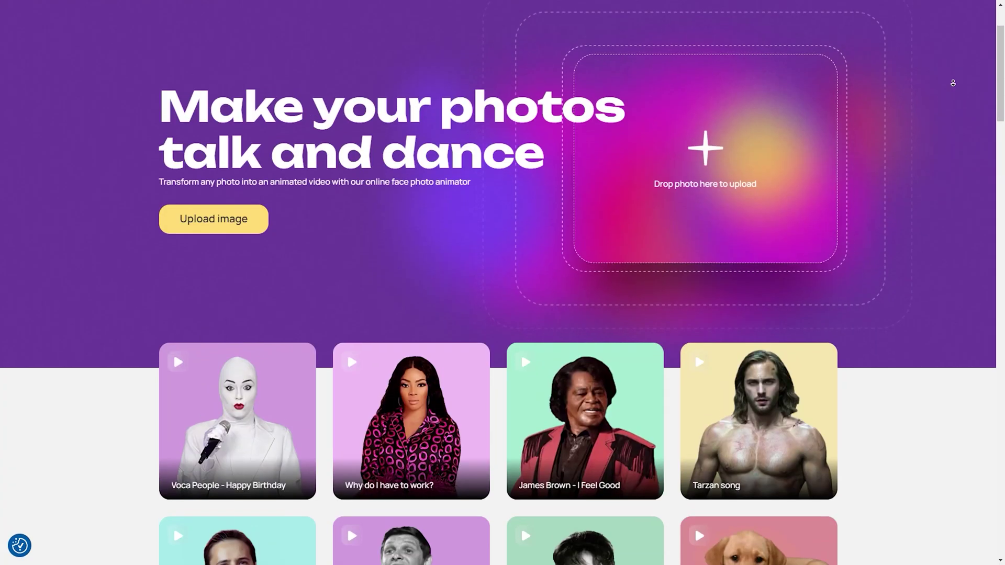
# Upload the green-screen photo of the woman and animate it with the Just do it! motion
pyautogui.scroll(2, 953, 83)
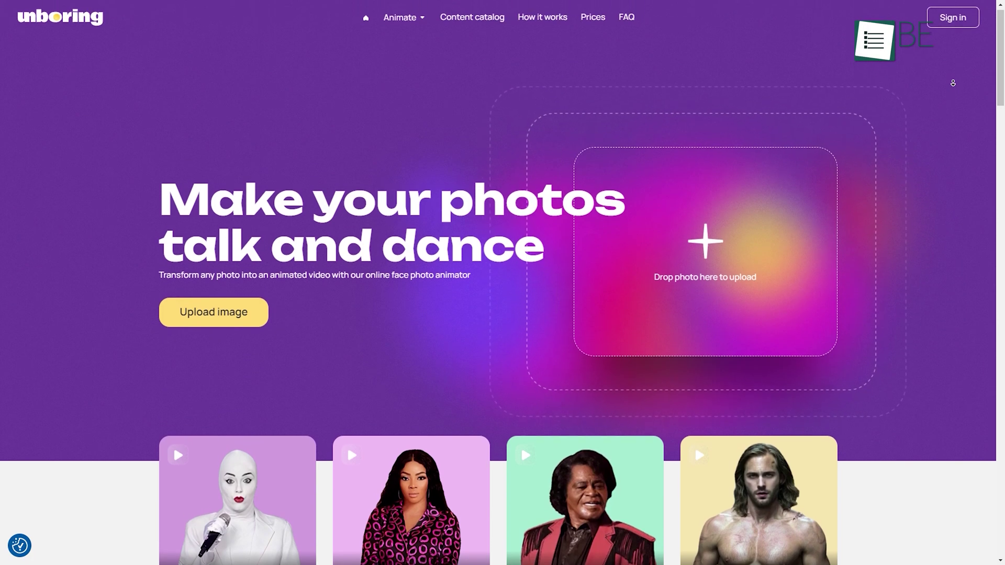
pyautogui.scroll(1, 759, 278)
pyautogui.click(706, 265)
pyautogui.doubleClick(301, 98)
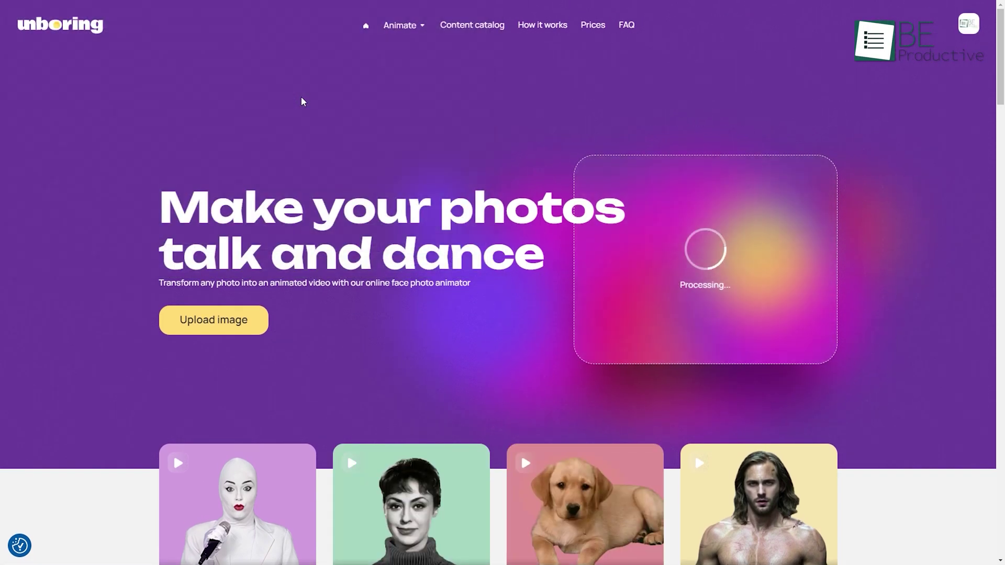
pyautogui.click(748, 146)
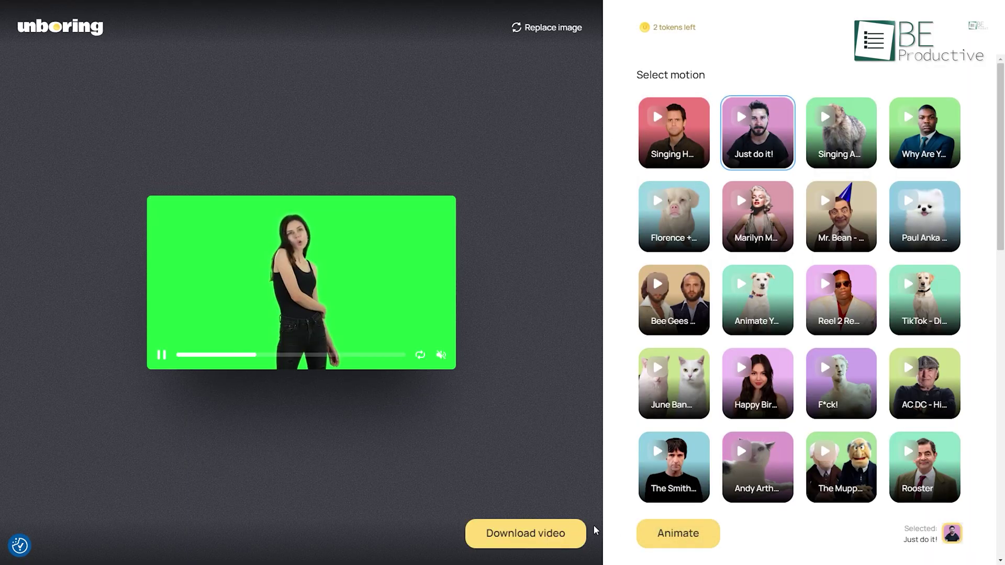
pyautogui.click(582, 532)
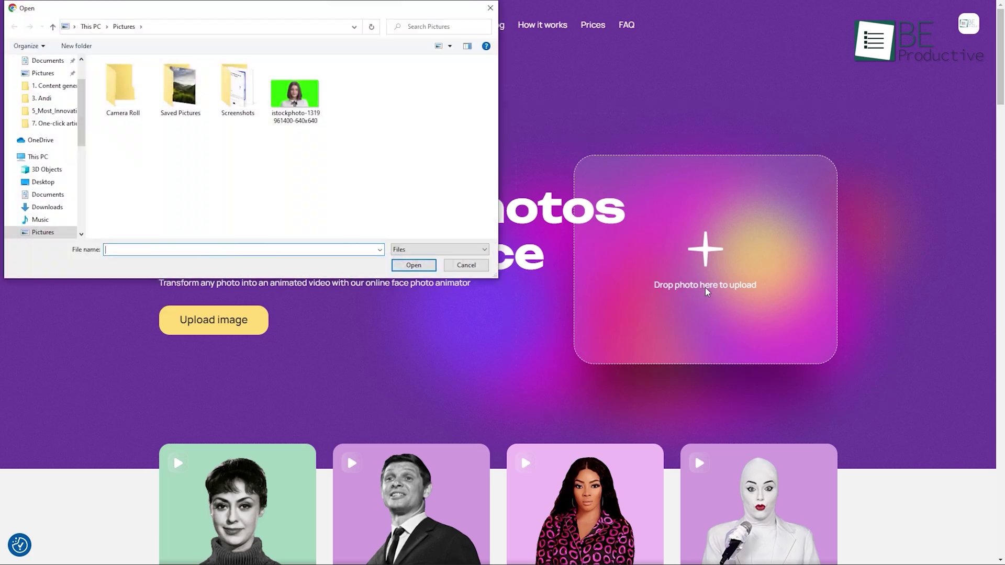
# Re-upload the portrait, animate it with Singing Husky, and download the video to reach pricing
pyautogui.doubleClick(295, 90)
pyautogui.scroll(-1, 975, 126)
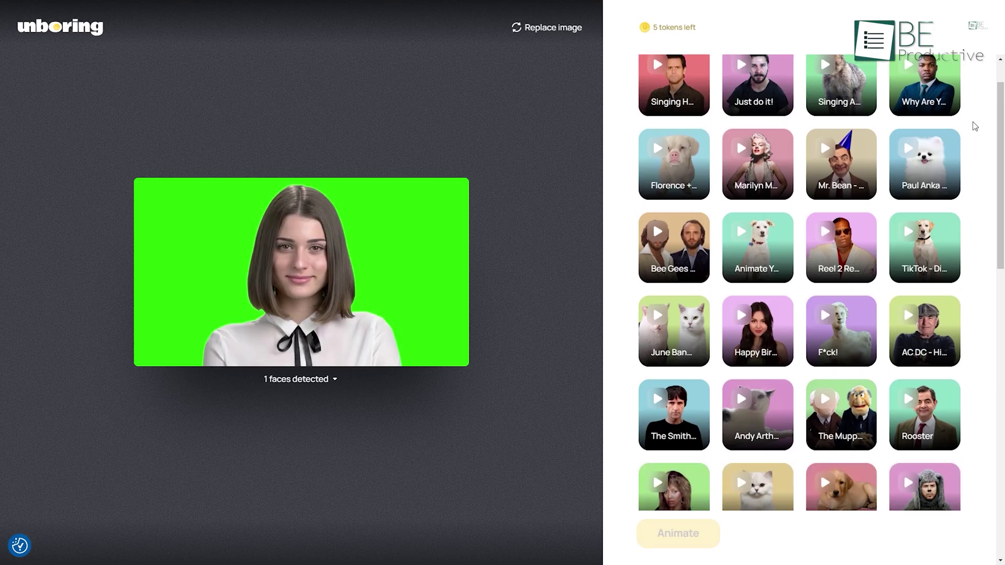
pyautogui.scroll(-1, 975, 126)
pyautogui.scroll(-2, 975, 126)
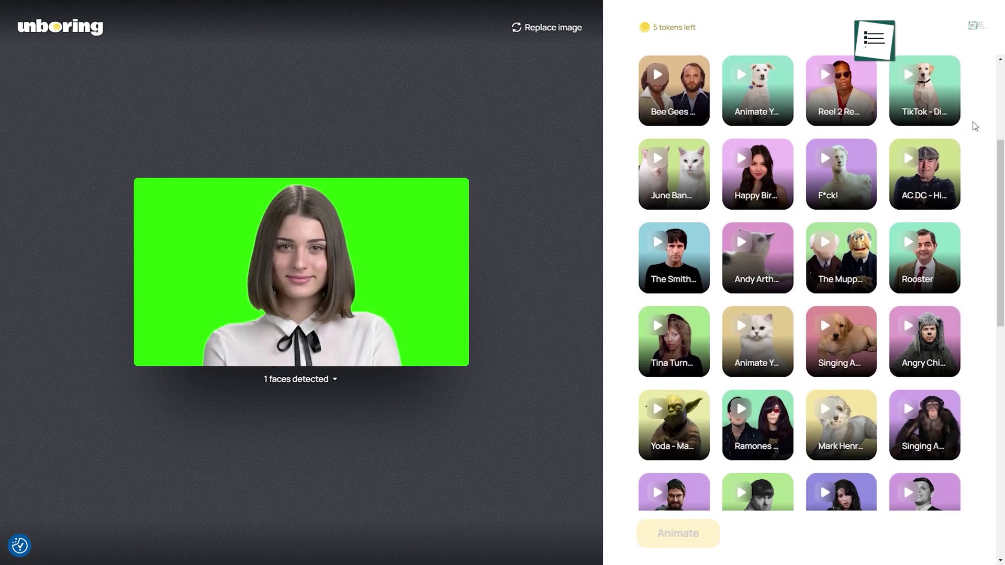
pyautogui.scroll(4, 975, 126)
pyautogui.click(668, 153)
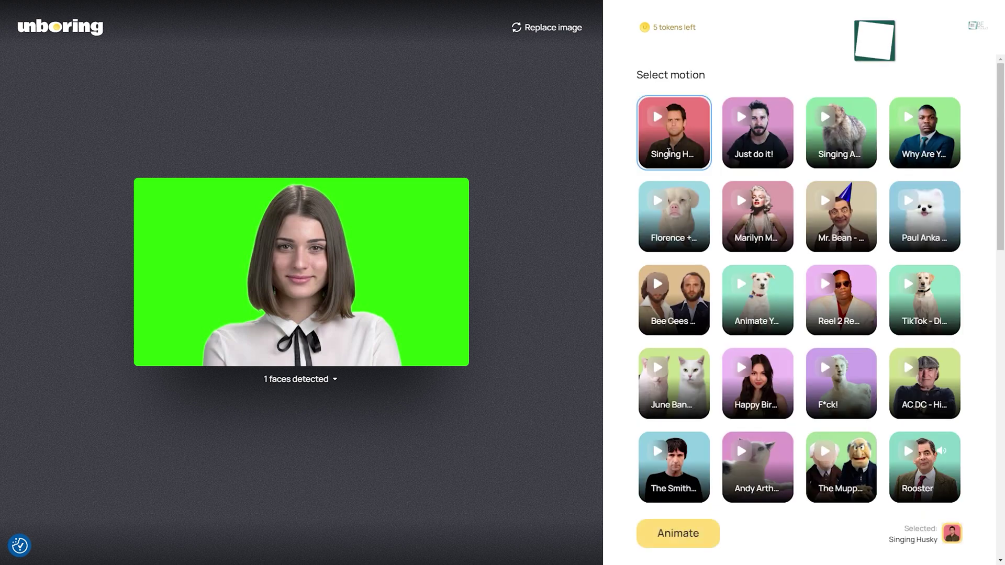
pyautogui.click(678, 534)
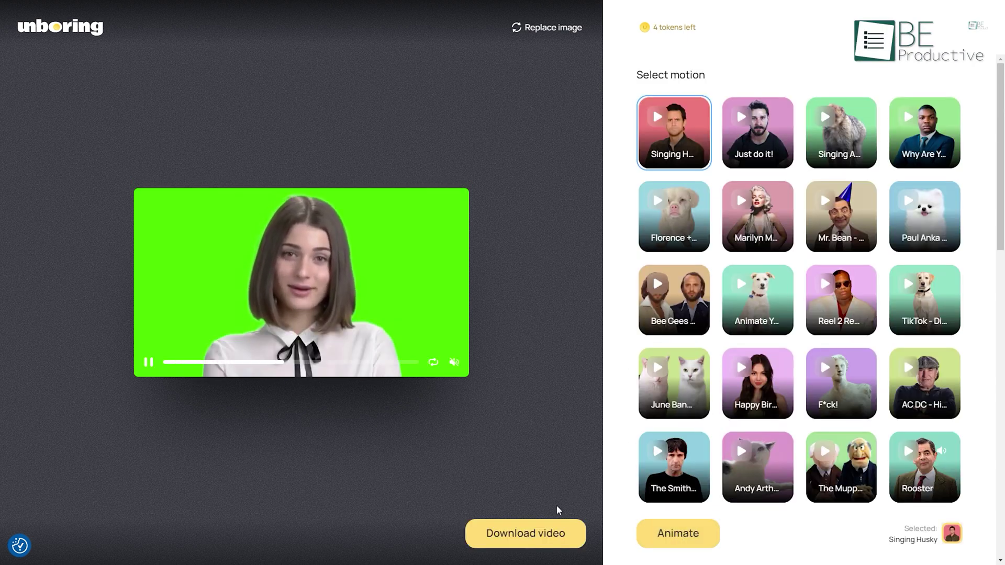
pyautogui.click(526, 534)
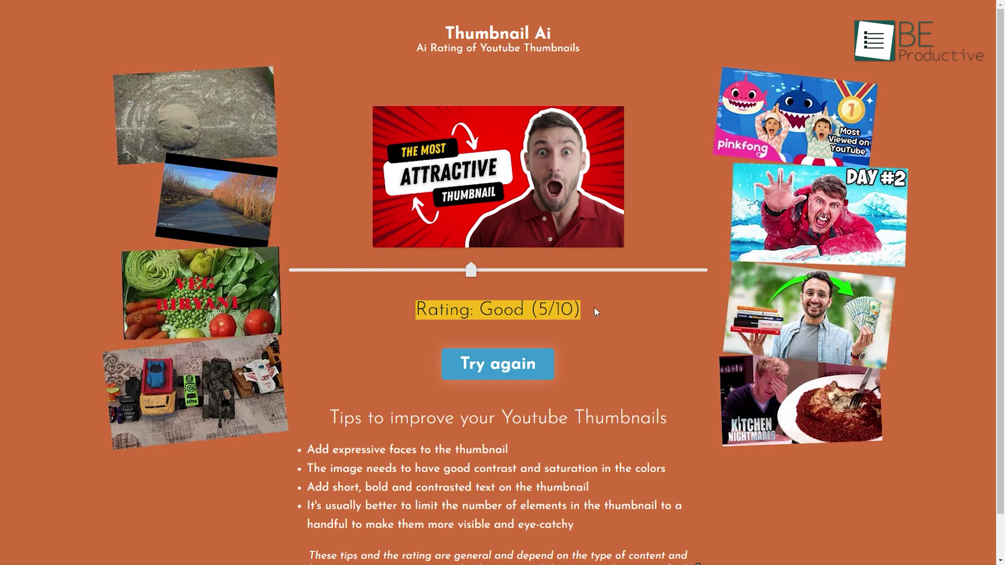
# Scroll down to read the thumbnail's improvement tips below the Good (5/10) rating
pyautogui.scroll(-1, 595, 306)
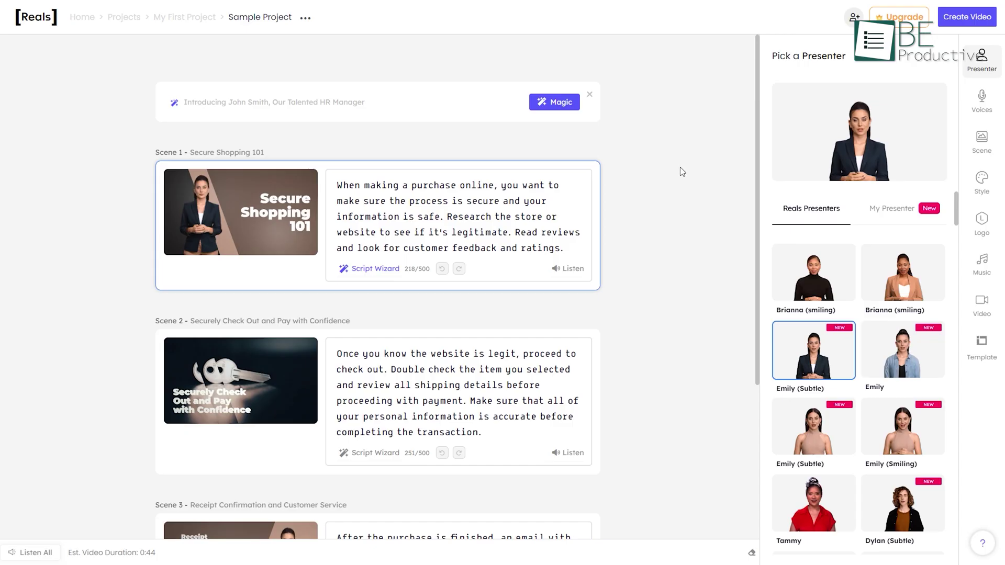
# Pick Emily as presenter, name the video 'Sample Project' in My First Project, and use the template
pyautogui.scroll(-3, 680, 168)
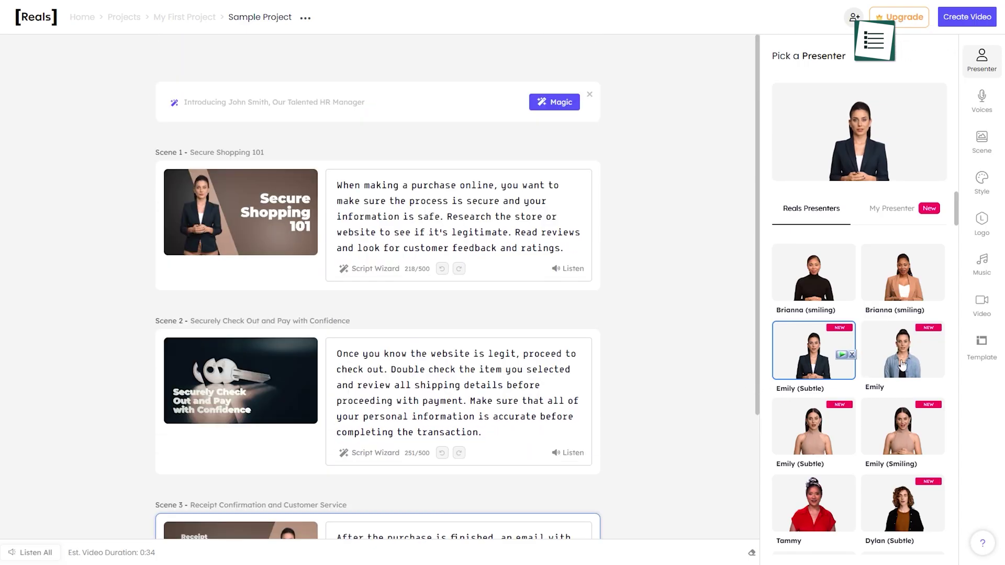
pyautogui.click(902, 365)
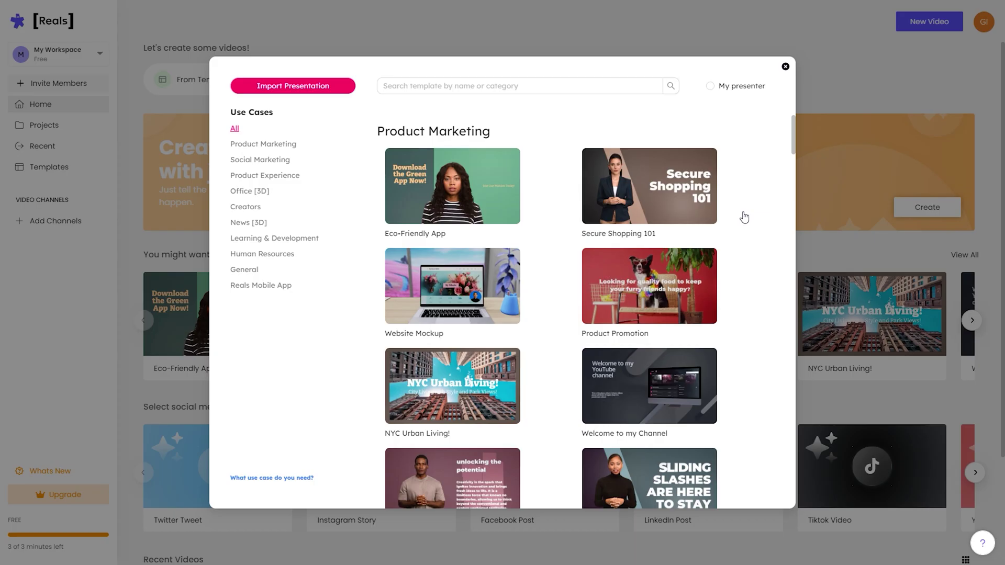
pyautogui.scroll(-3, 743, 218)
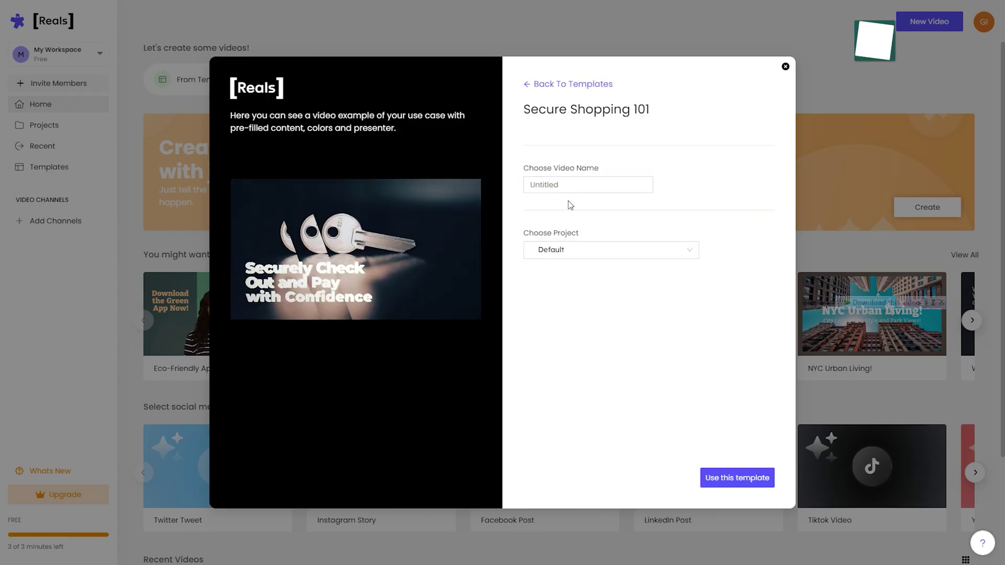
pyautogui.click(568, 188)
pyautogui.write('Sample Project')
pyautogui.click(576, 249)
pyautogui.click(583, 269)
pyautogui.click(720, 476)
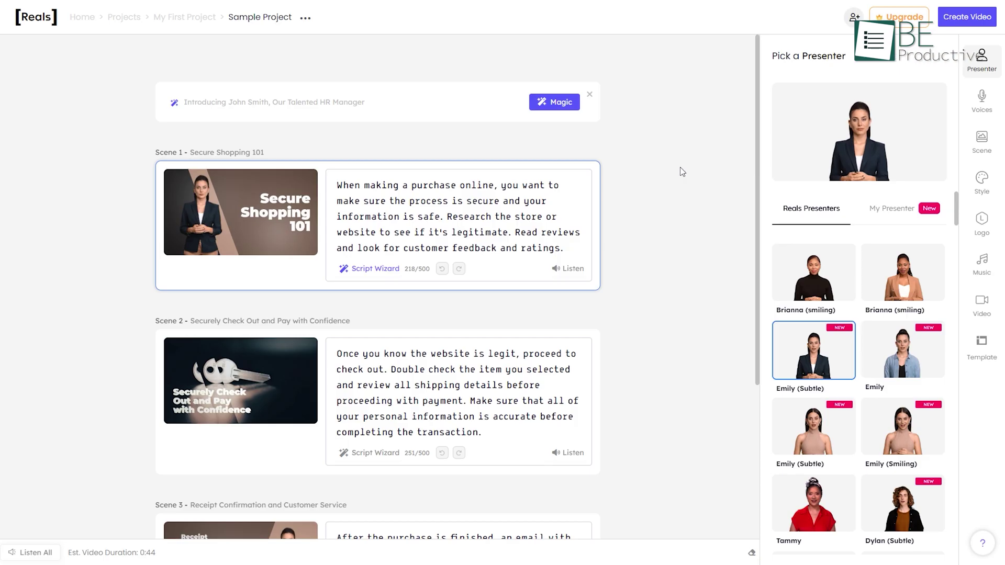
# Trim the end of the scene 3 script, set Emily for every scene, and review layout options
pyautogui.scroll(-2, 680, 172)
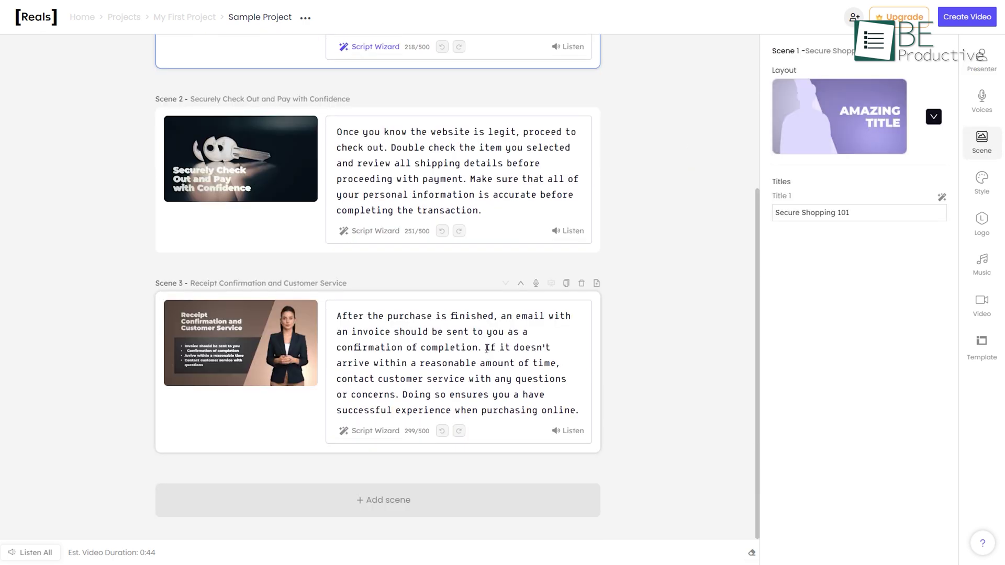
pyautogui.moveTo(482, 347); pyautogui.dragTo(578, 411)
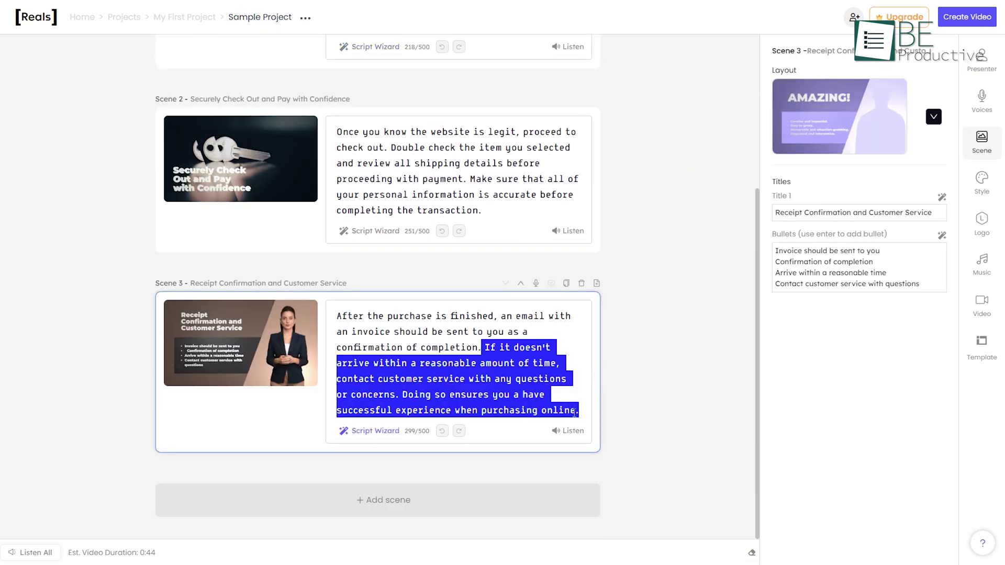
pyautogui.press('BackSpace')
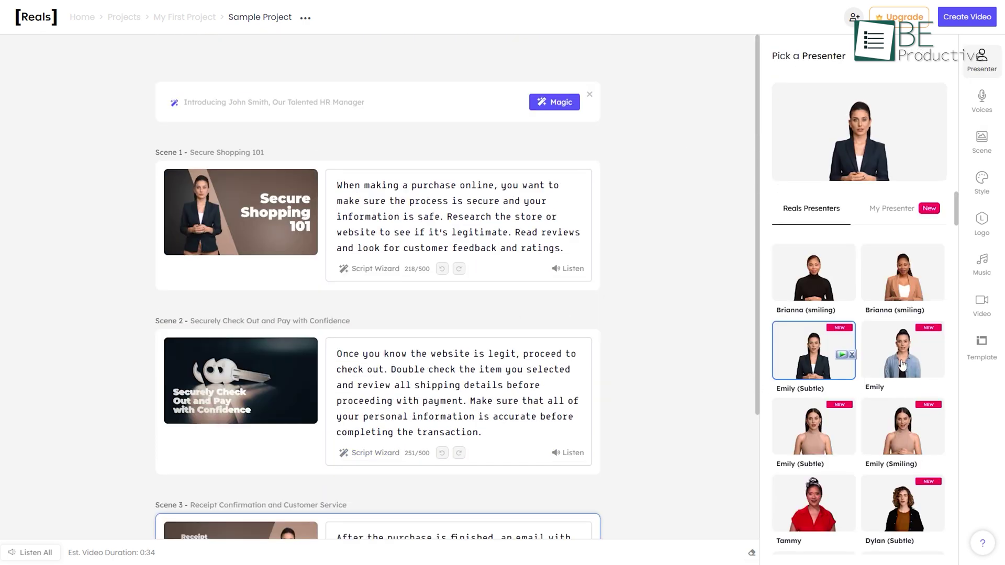
pyautogui.click(902, 365)
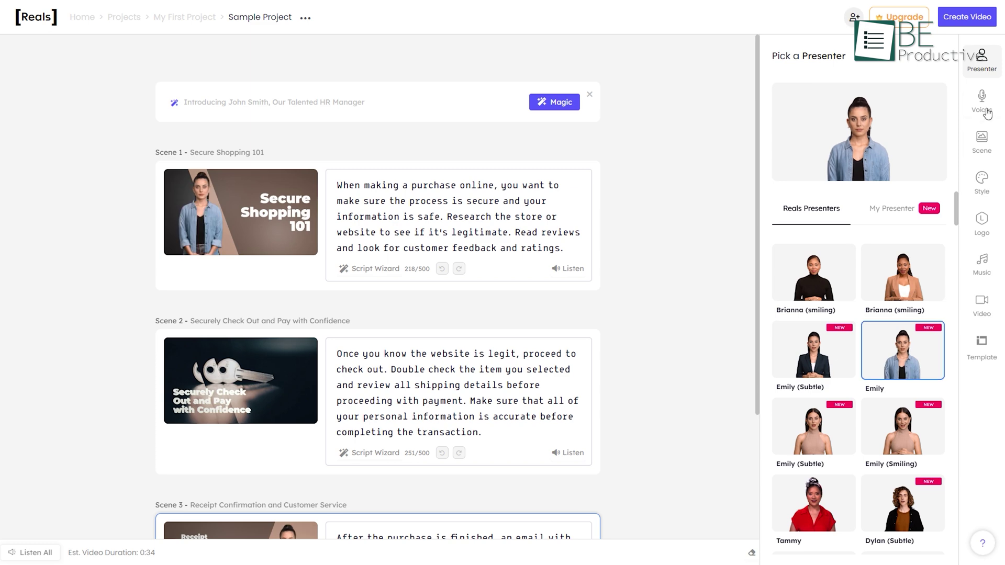
pyautogui.click(985, 108)
pyautogui.click(982, 142)
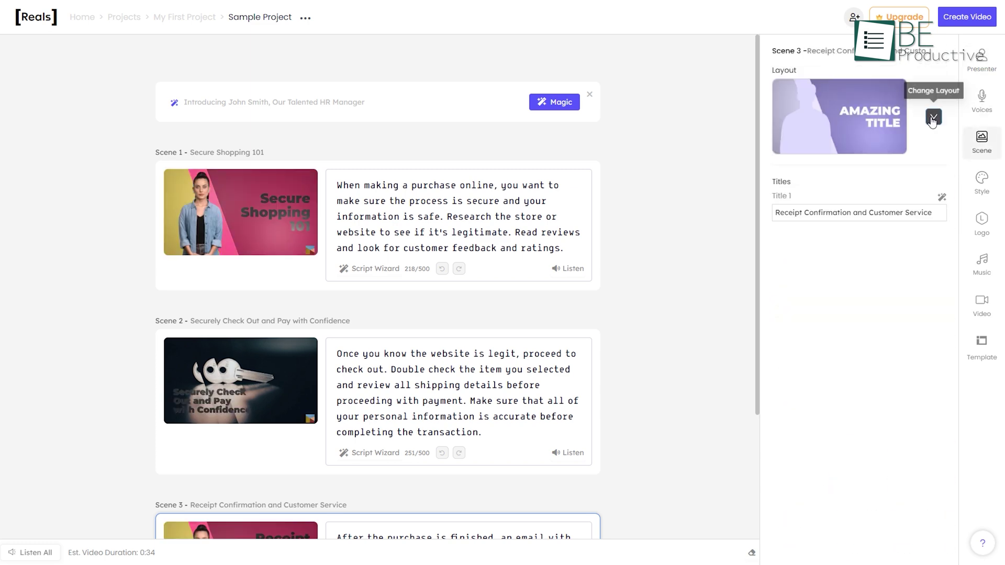
pyautogui.click(934, 116)
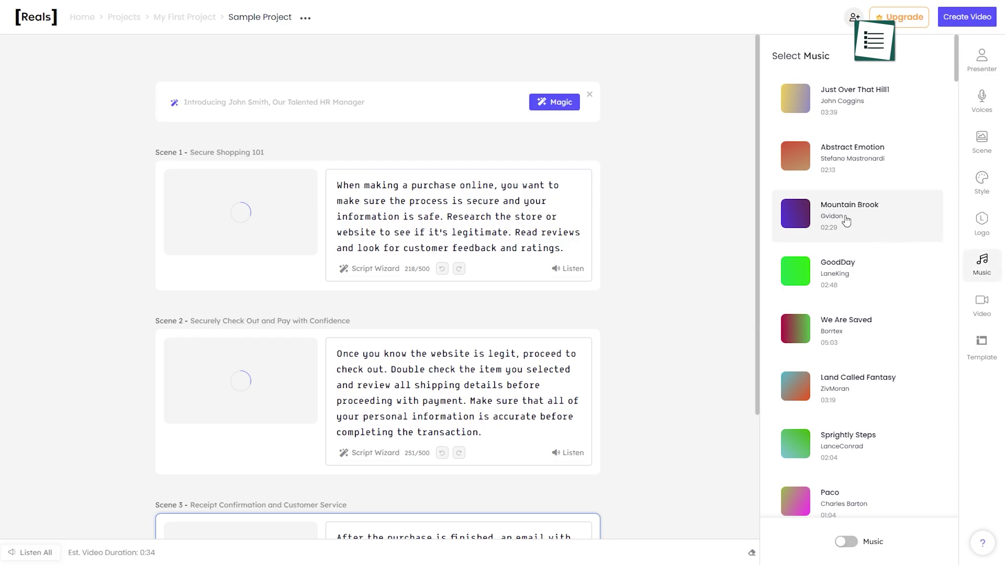
# Render the avatar video, download it, and scroll through the pricing plans
pyautogui.click(972, 19)
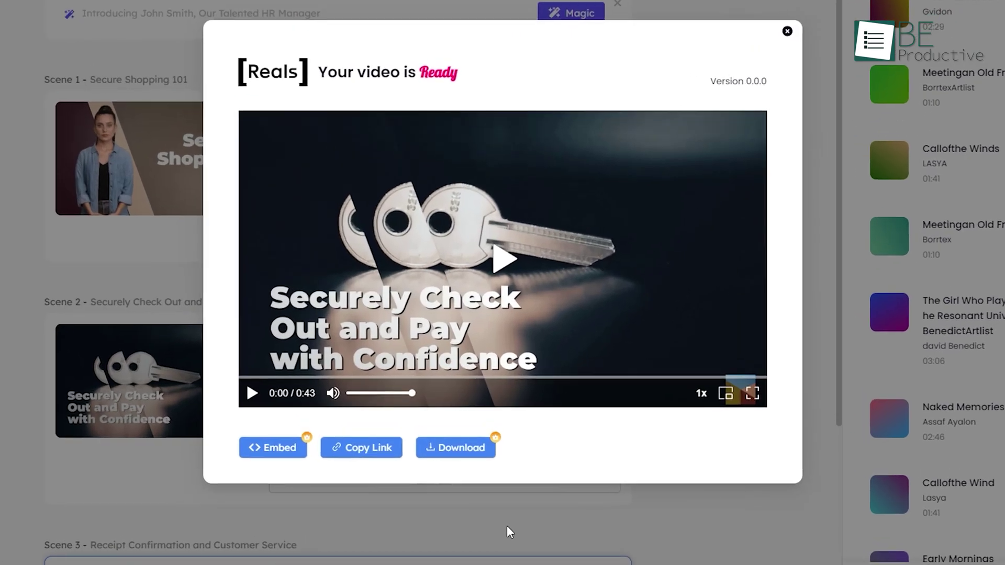
pyautogui.click(456, 448)
pyautogui.scroll(-1, 503, 283)
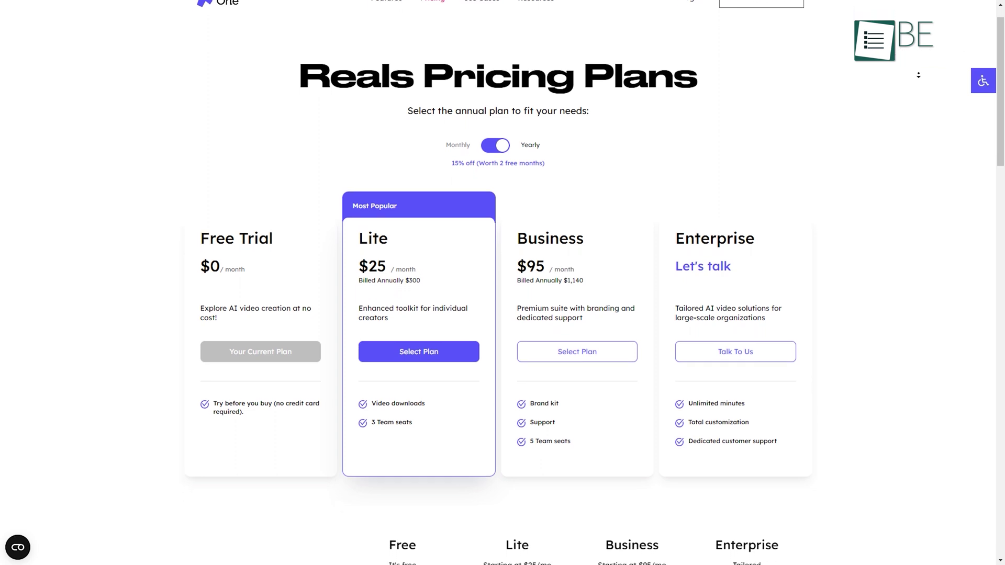
pyautogui.scroll(-1, 918, 75)
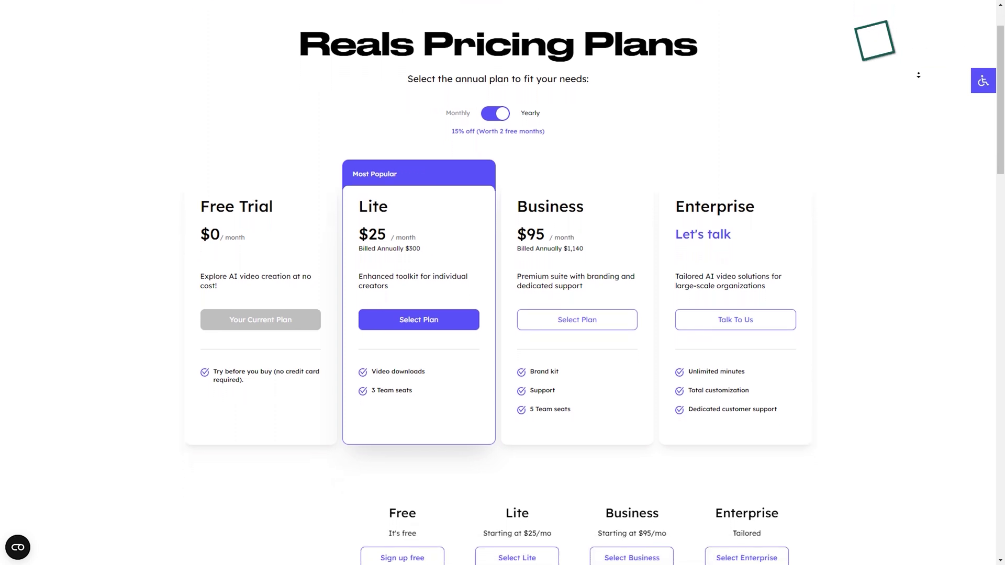
pyautogui.scroll(-1, 919, 75)
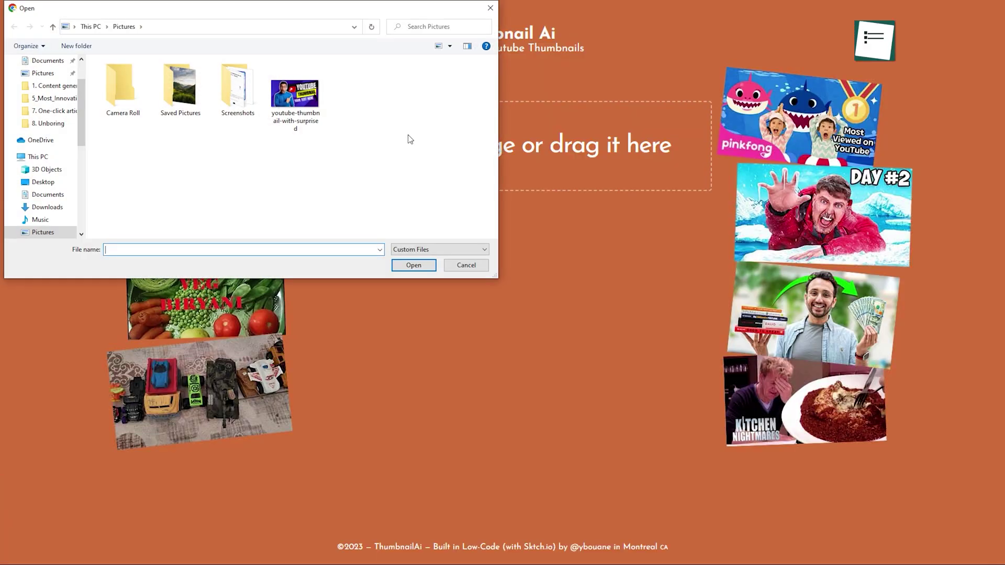
# Upload the surprised-man YouTube thumbnail and scroll to its Good (6/10) rating
pyautogui.doubleClick(297, 99)
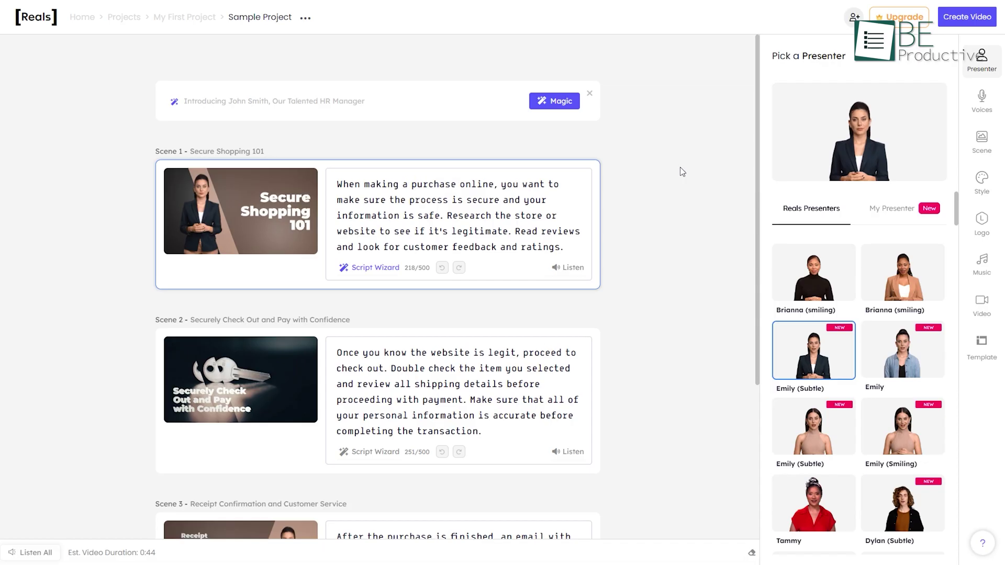
pyautogui.scroll(-2, 680, 168)
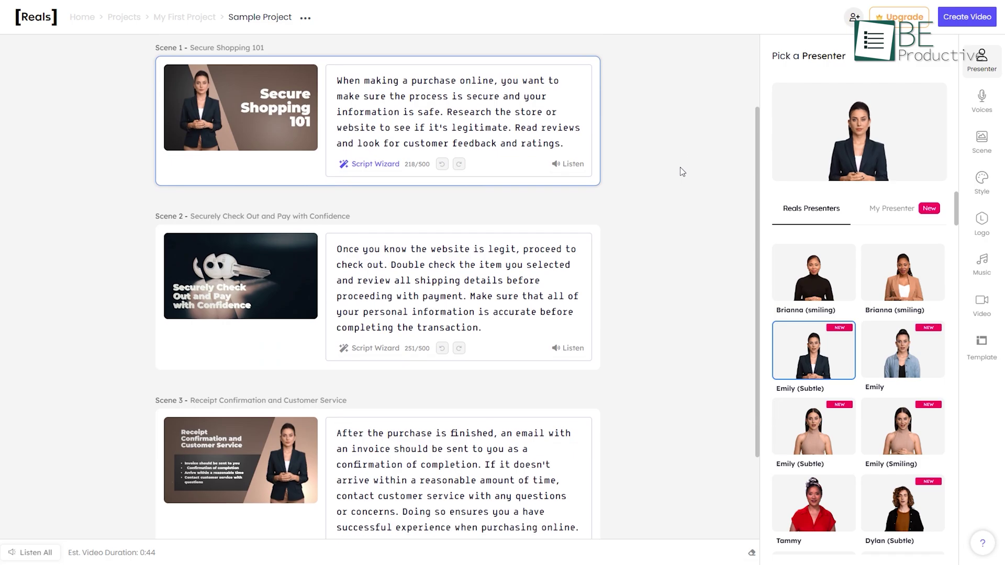